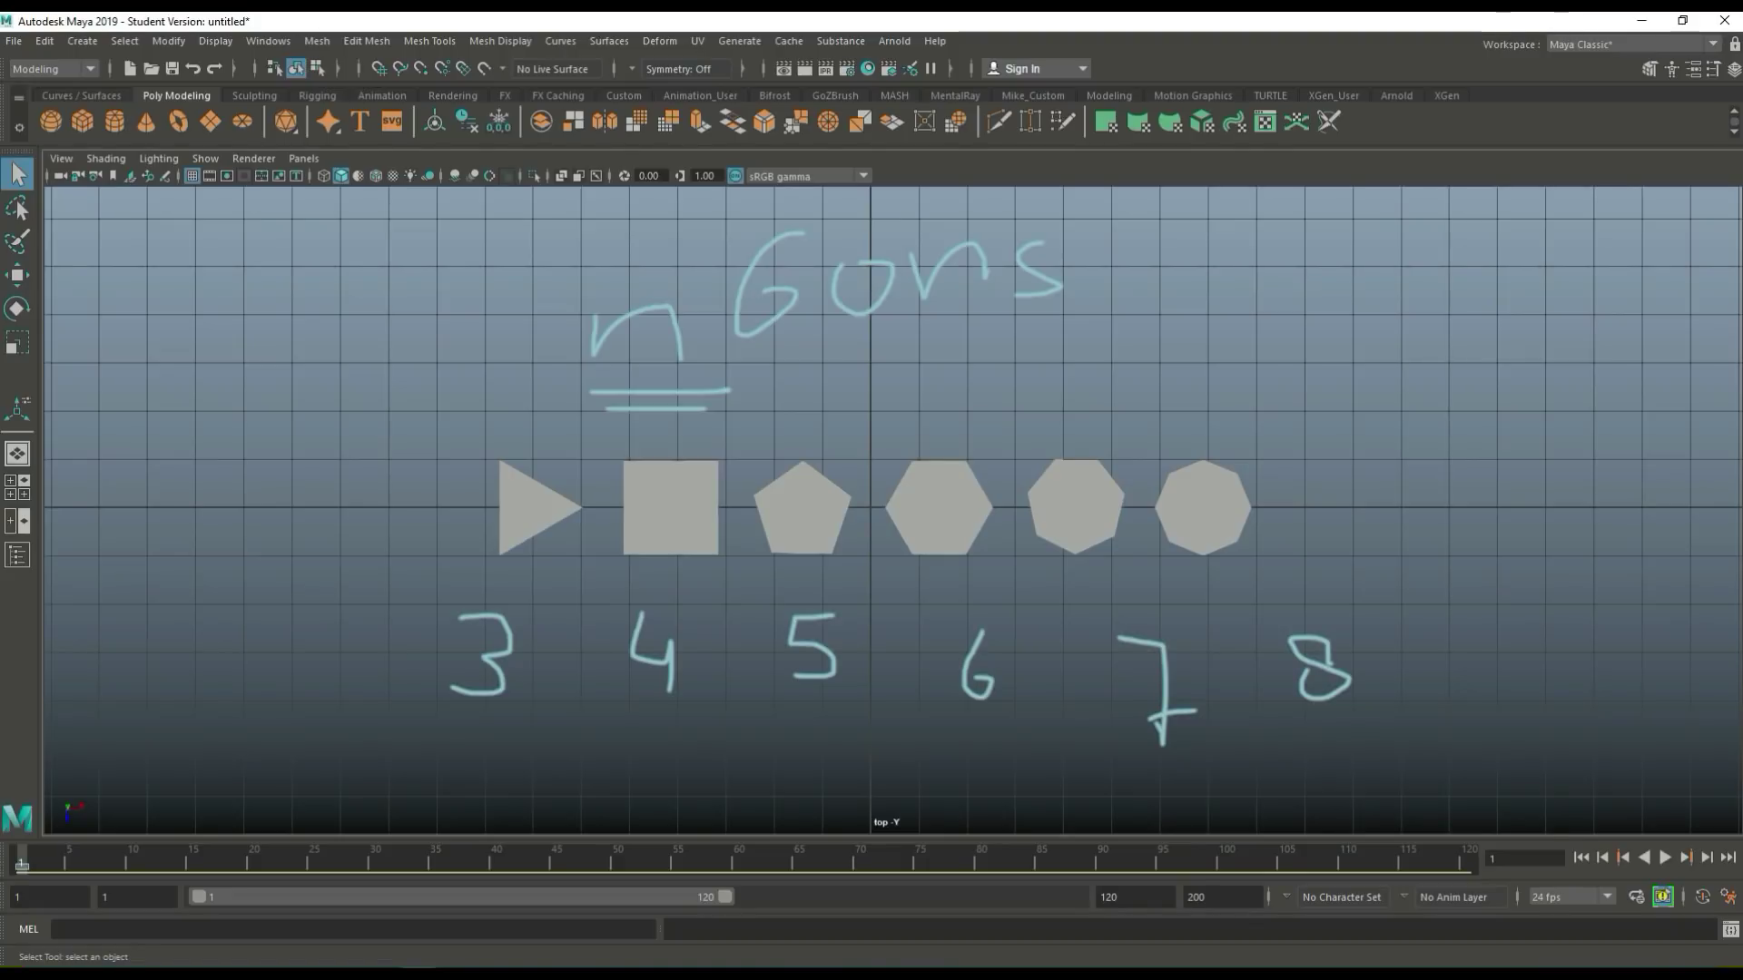
# Select the four-sided square, pCube1, in the top viewport.
pyautogui.click(670, 508)
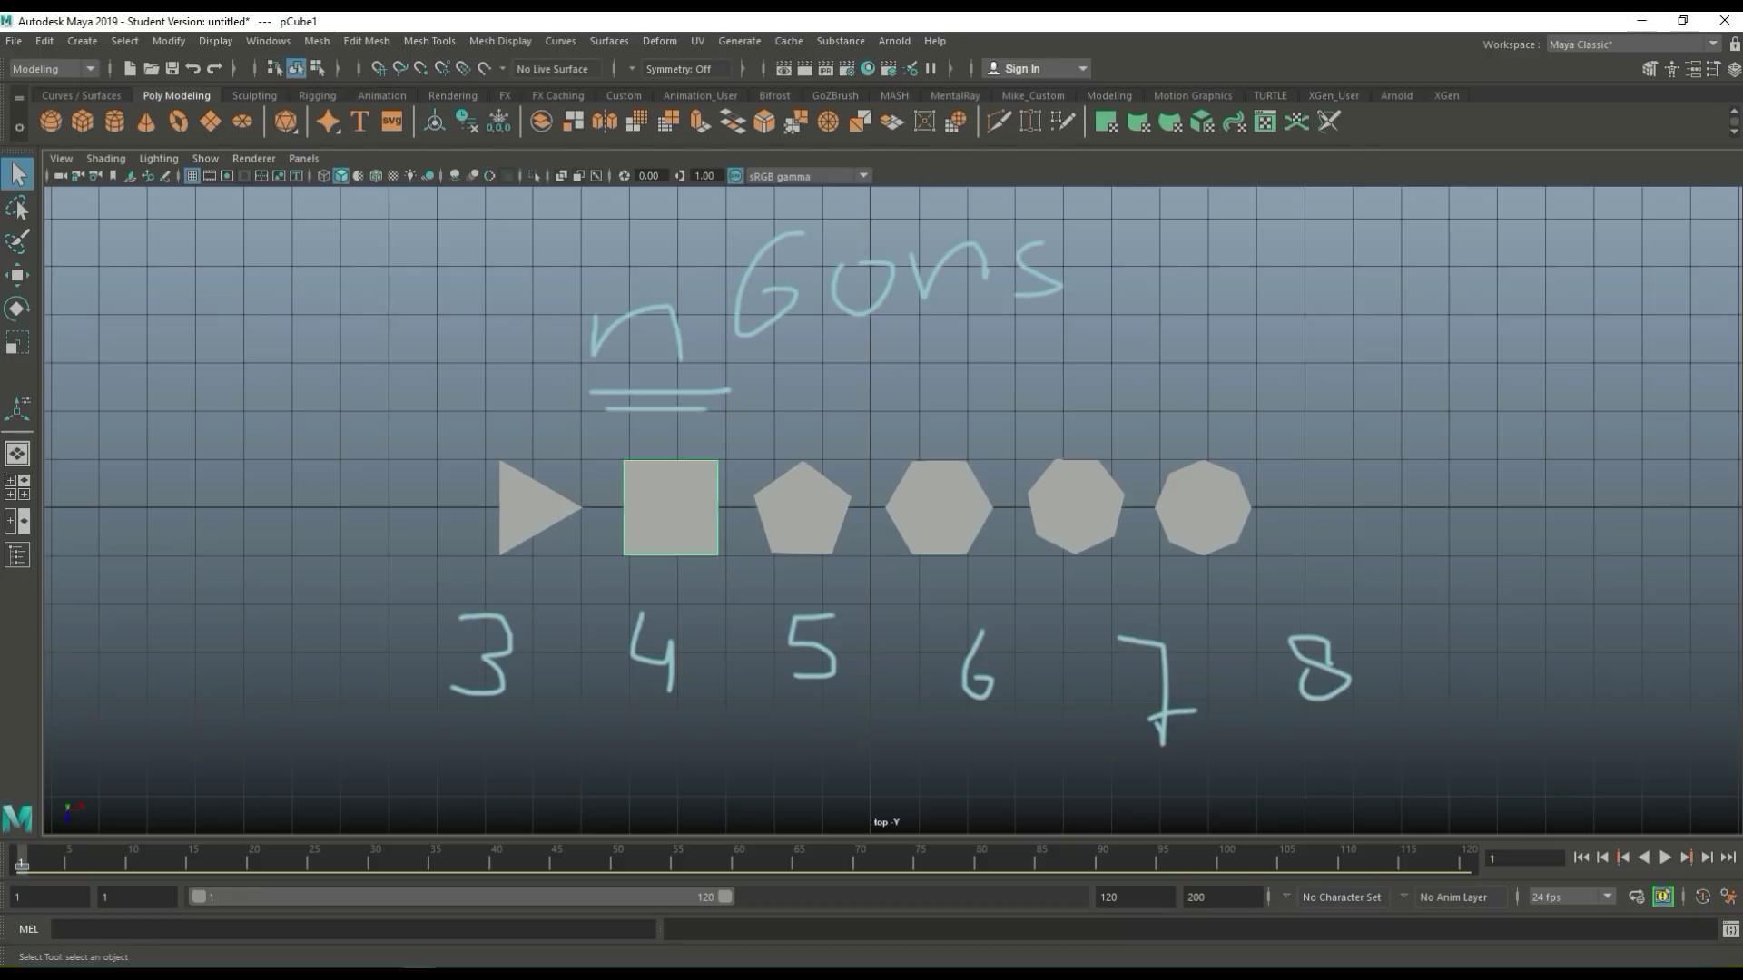
pyautogui.scroll(-2, 896, 503)
pyautogui.scroll(-2, 888, 518)
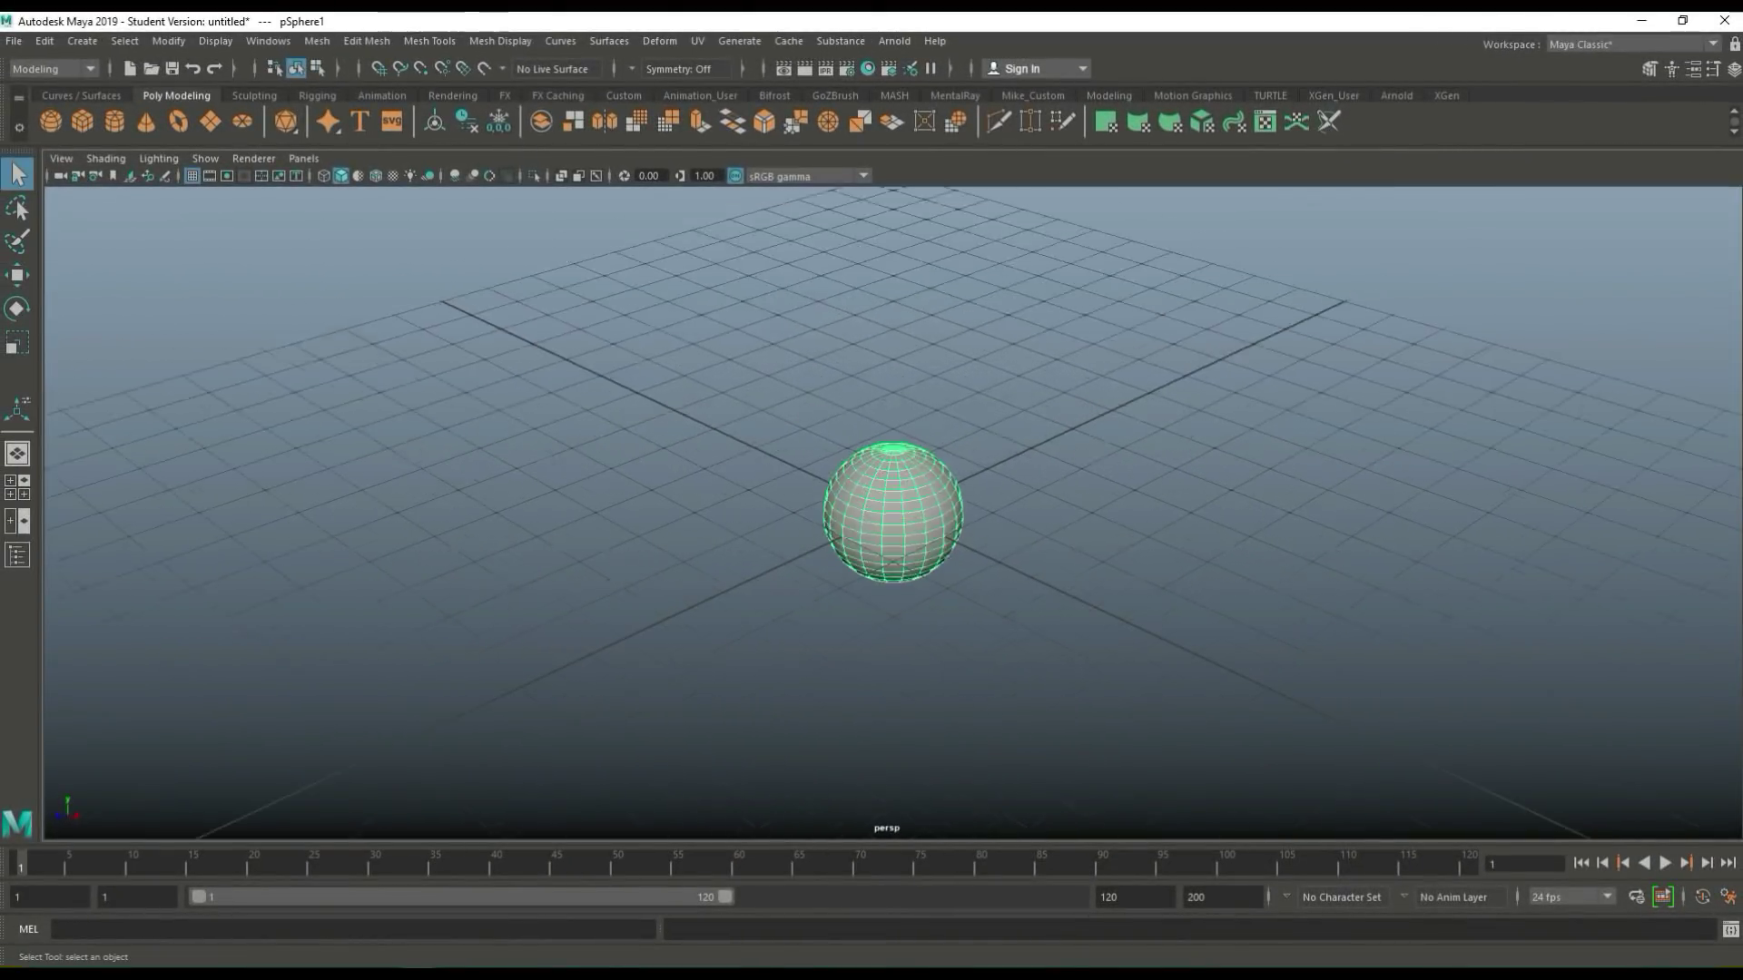
# Move closer to the sphere and select the corner vertices around one front face.
pyautogui.keyDown('alt'); pyautogui.moveTo(892, 518); pyautogui.dragTo(953, 490); pyautogui.keyUp('alt')
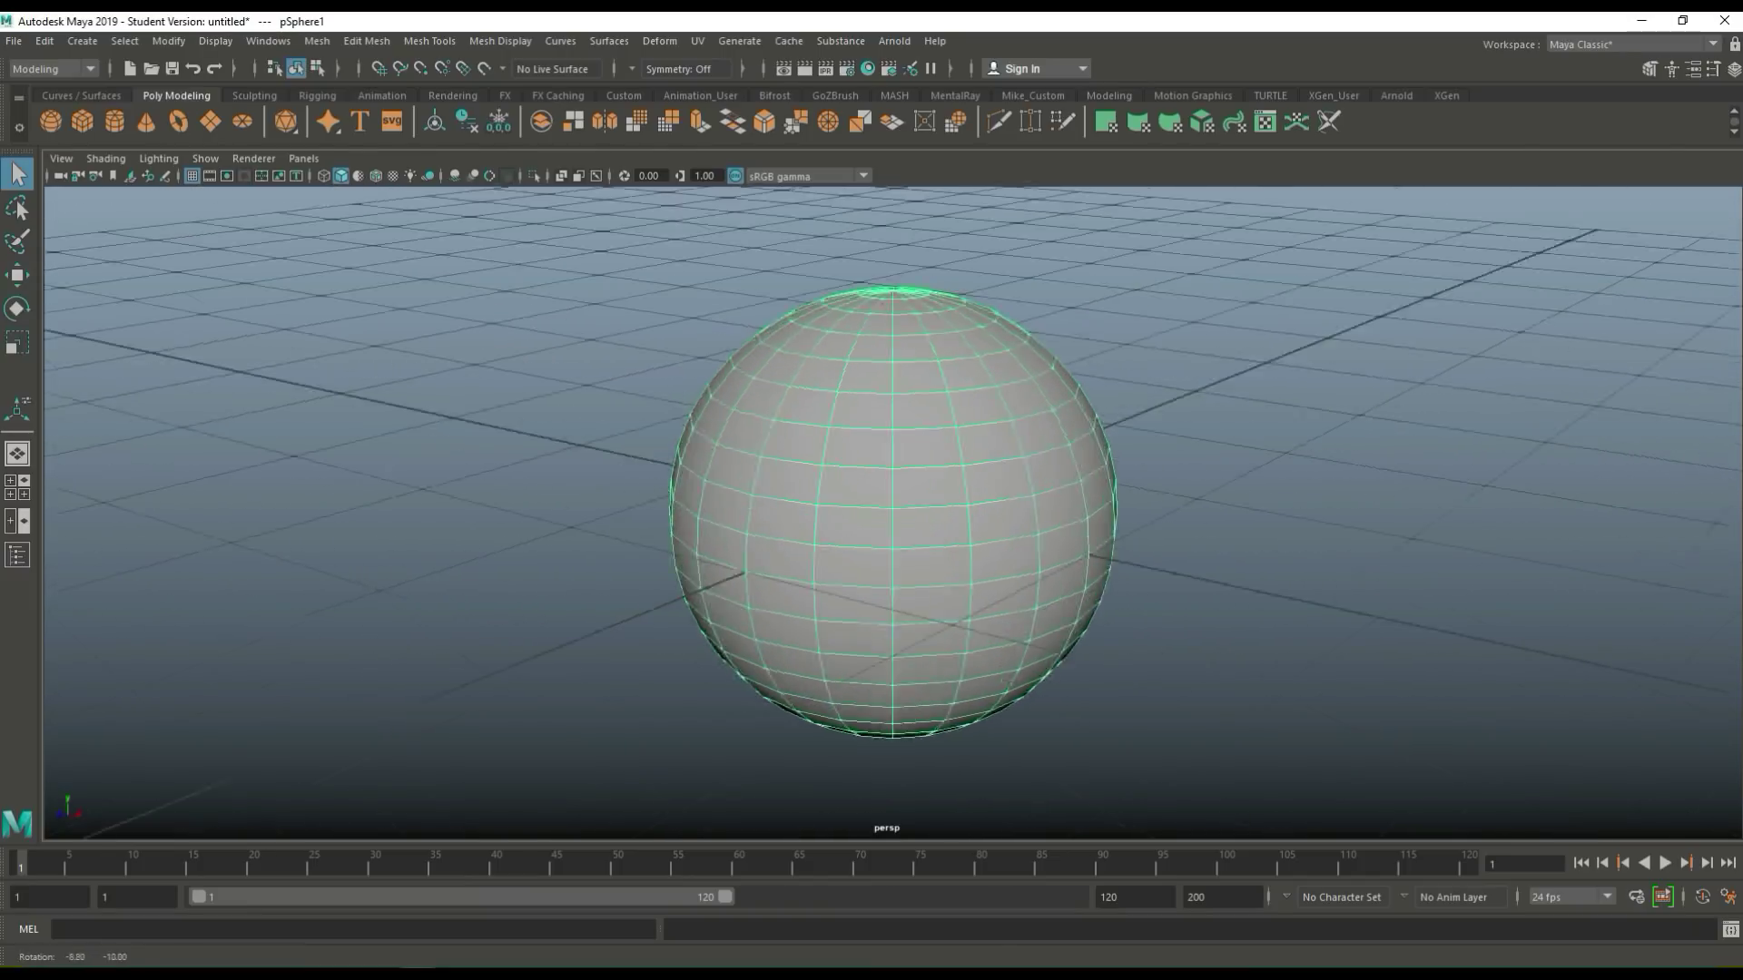
pyautogui.moveTo(907, 466); pyautogui.dragTo(907, 518, button='right')
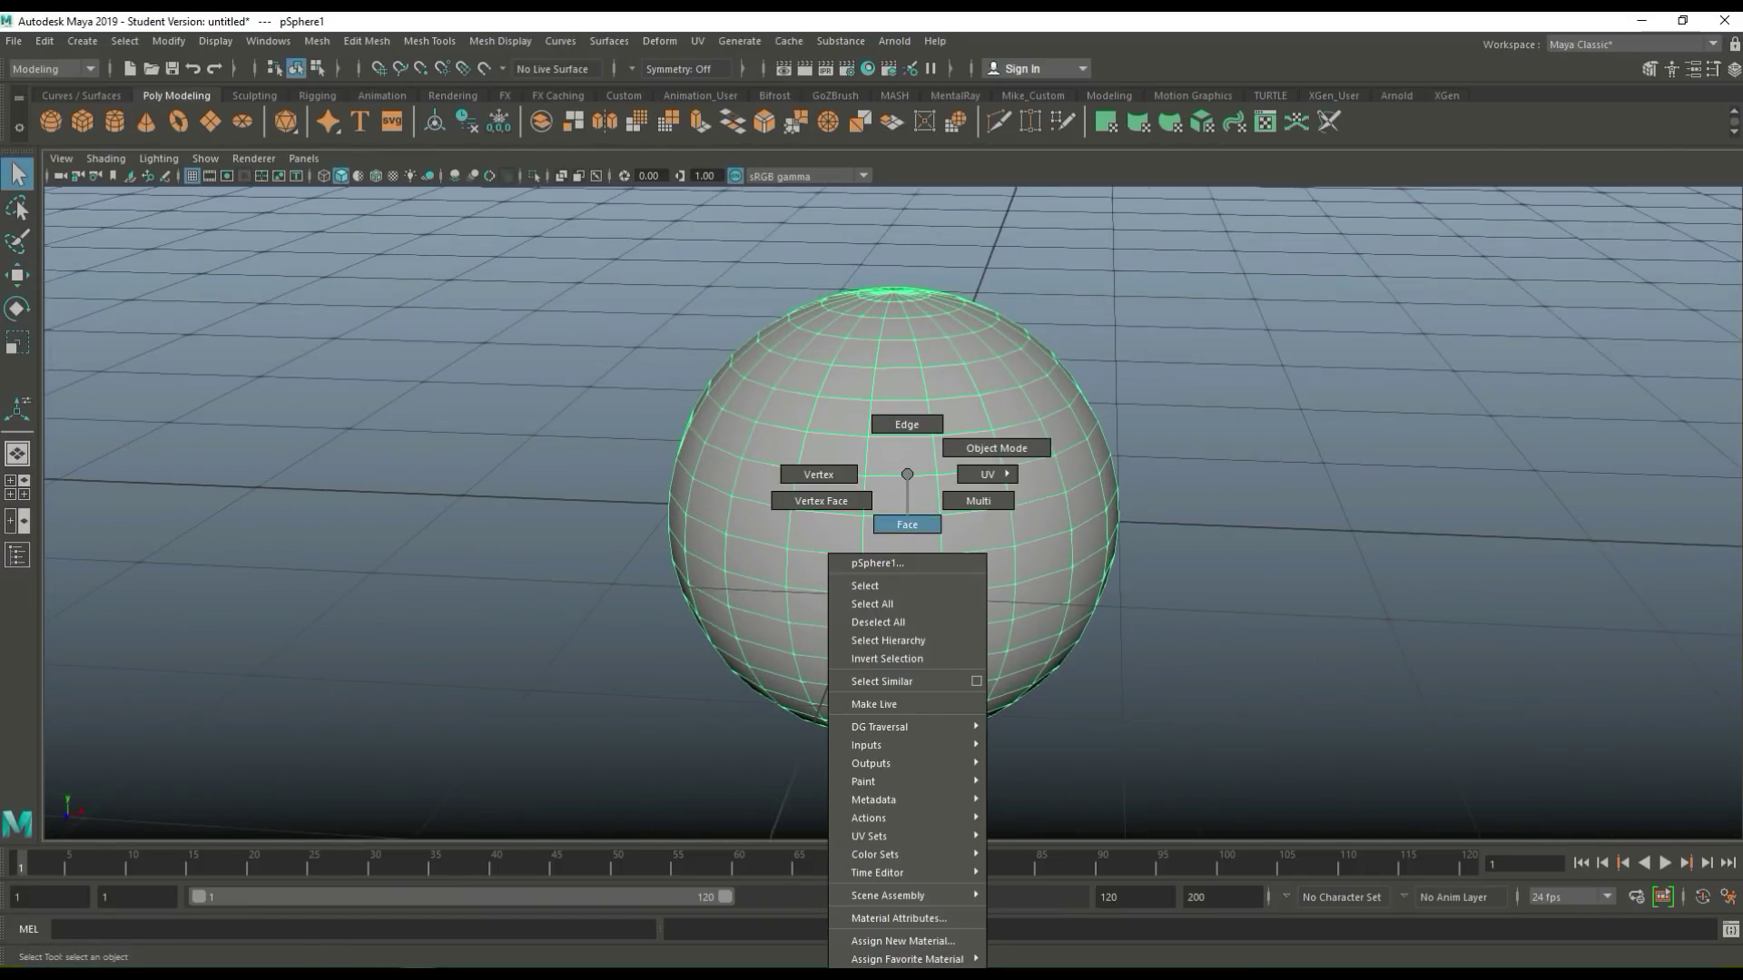
pyautogui.click(967, 451)
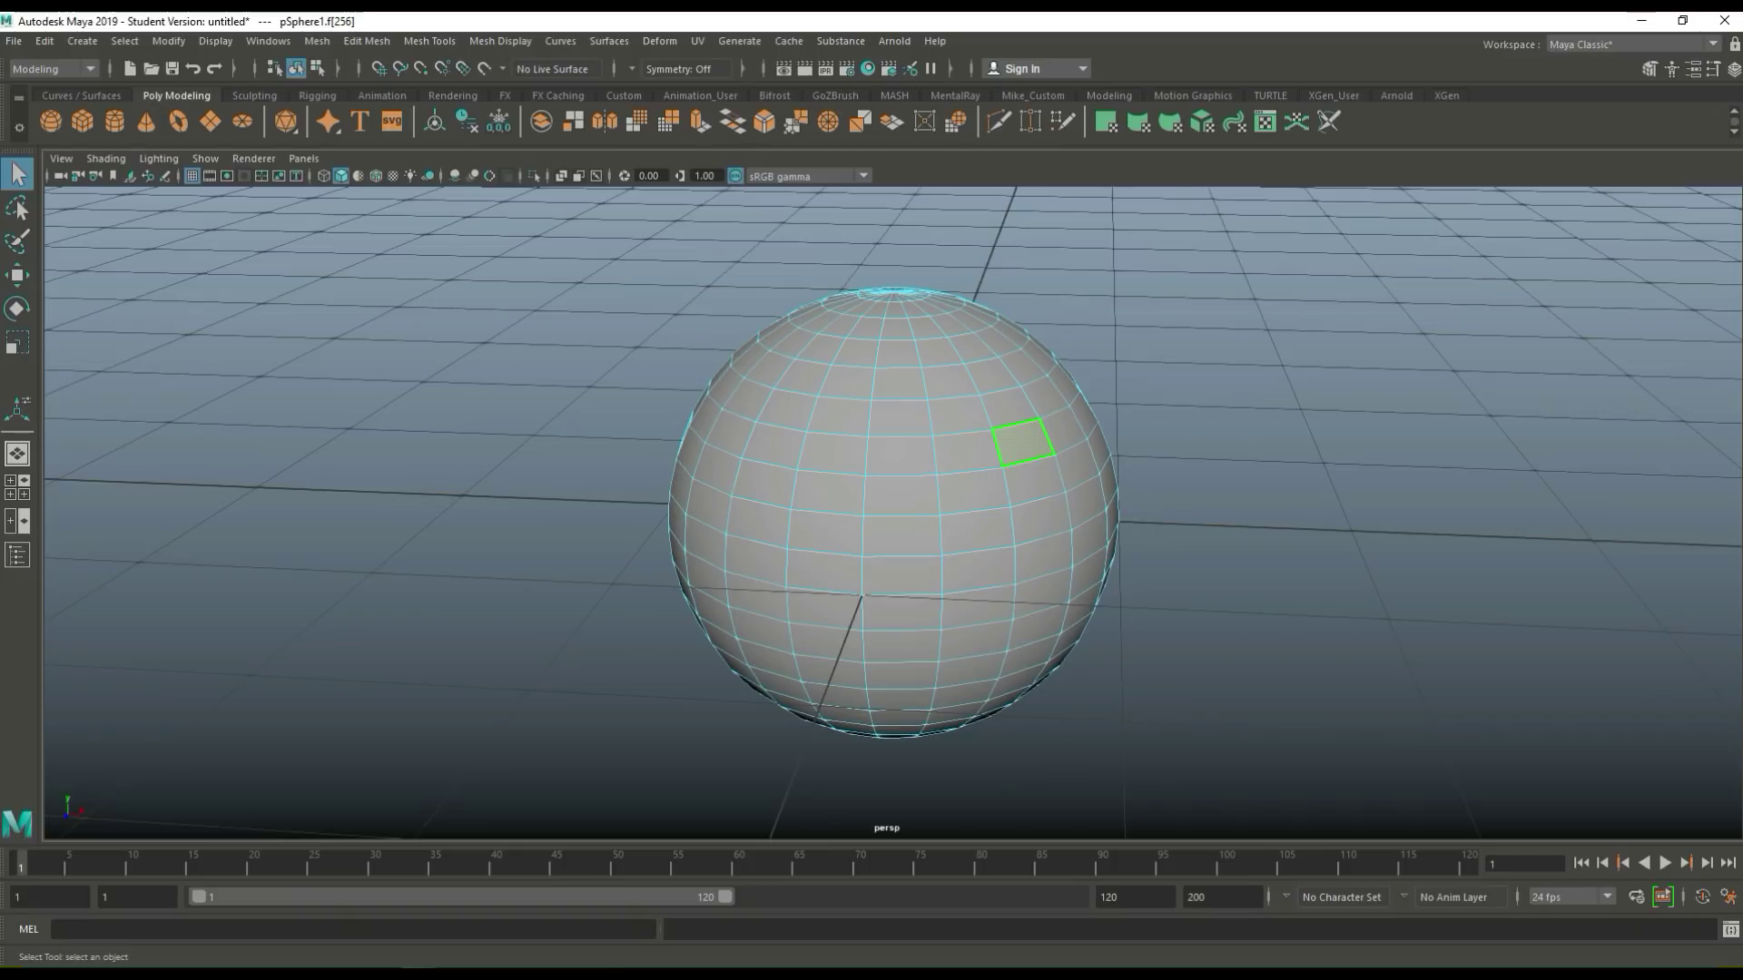
pyautogui.click(900, 494)
pyautogui.moveTo(892, 487); pyautogui.dragTo(856, 471, button='right')
pyautogui.scroll(3, 857, 471)
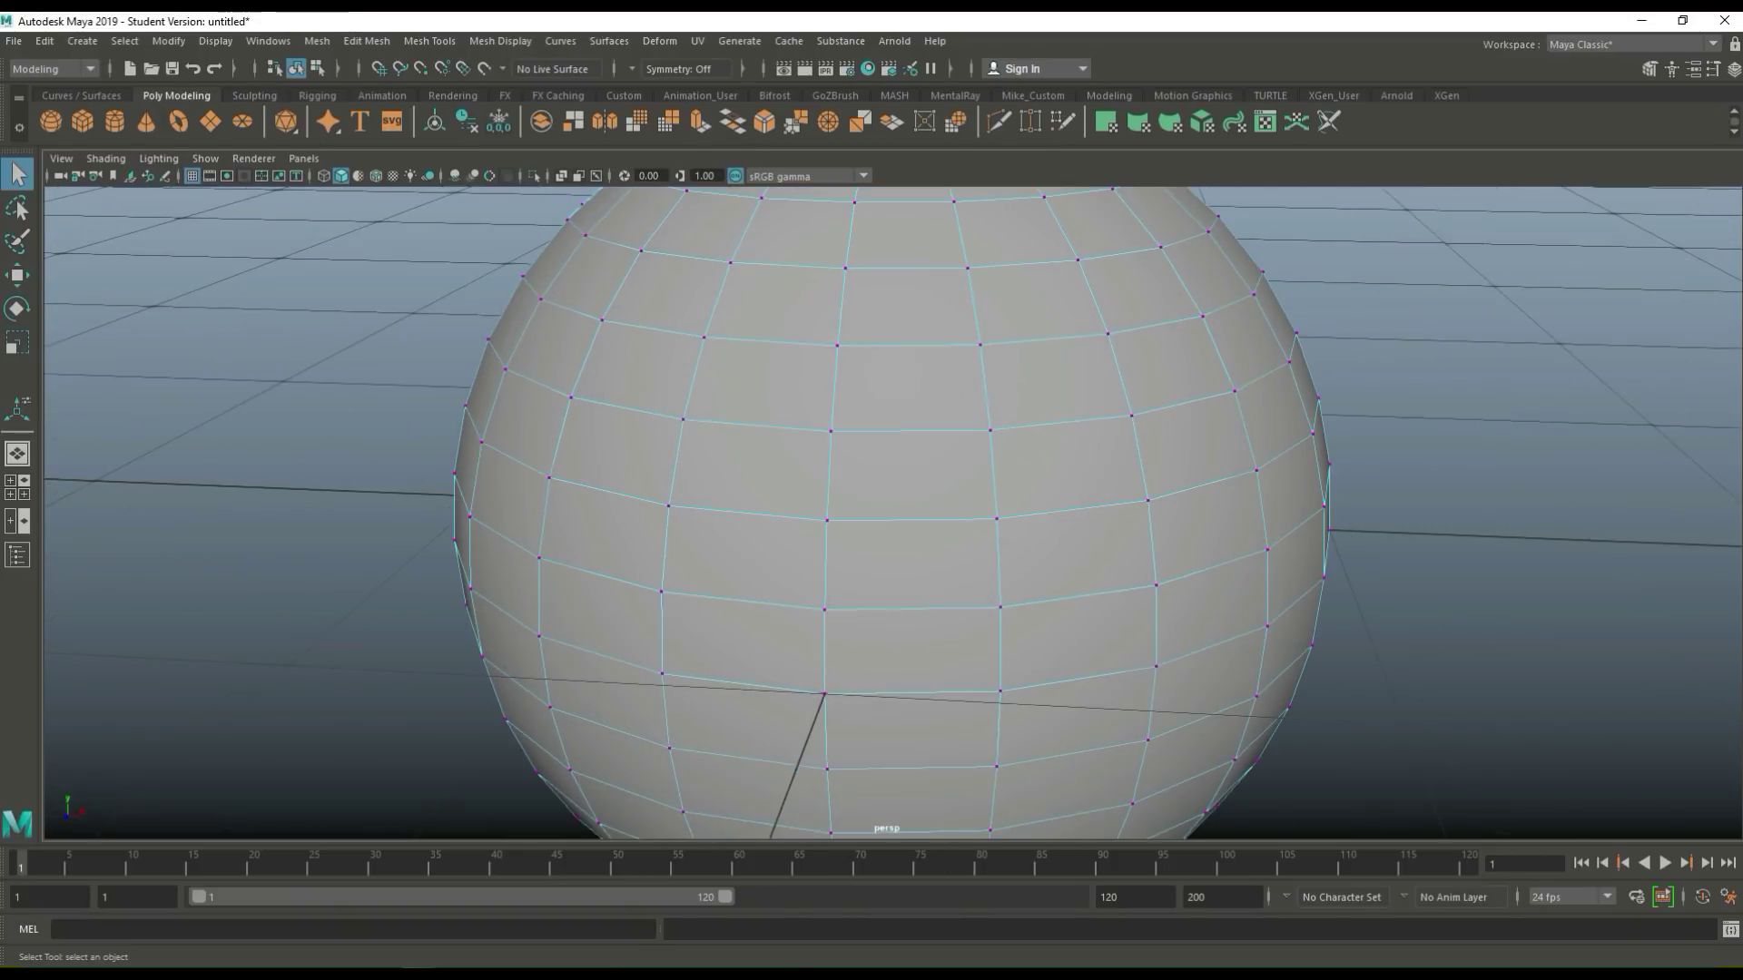
pyautogui.moveTo(807, 423); pyautogui.dragTo(1035, 538)
# Cut the selected face diagonally with Multi-Cut, splitting it into two triangles.
pyautogui.click(1652, 69)
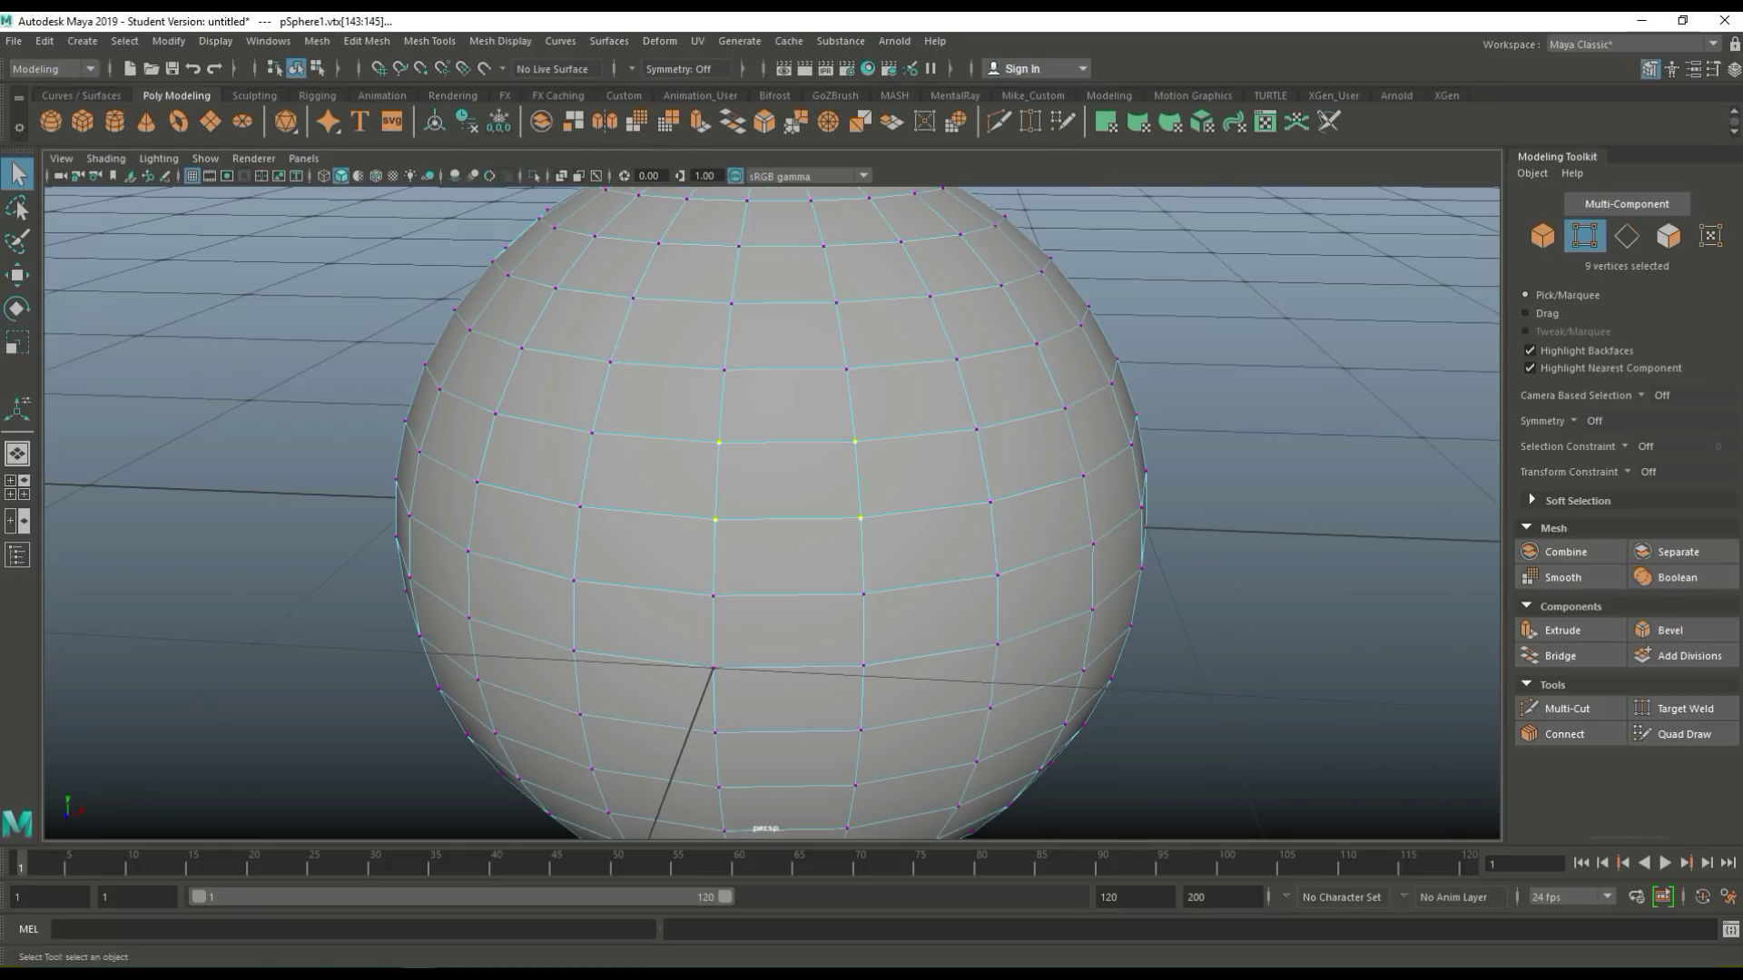
pyautogui.click(1567, 708)
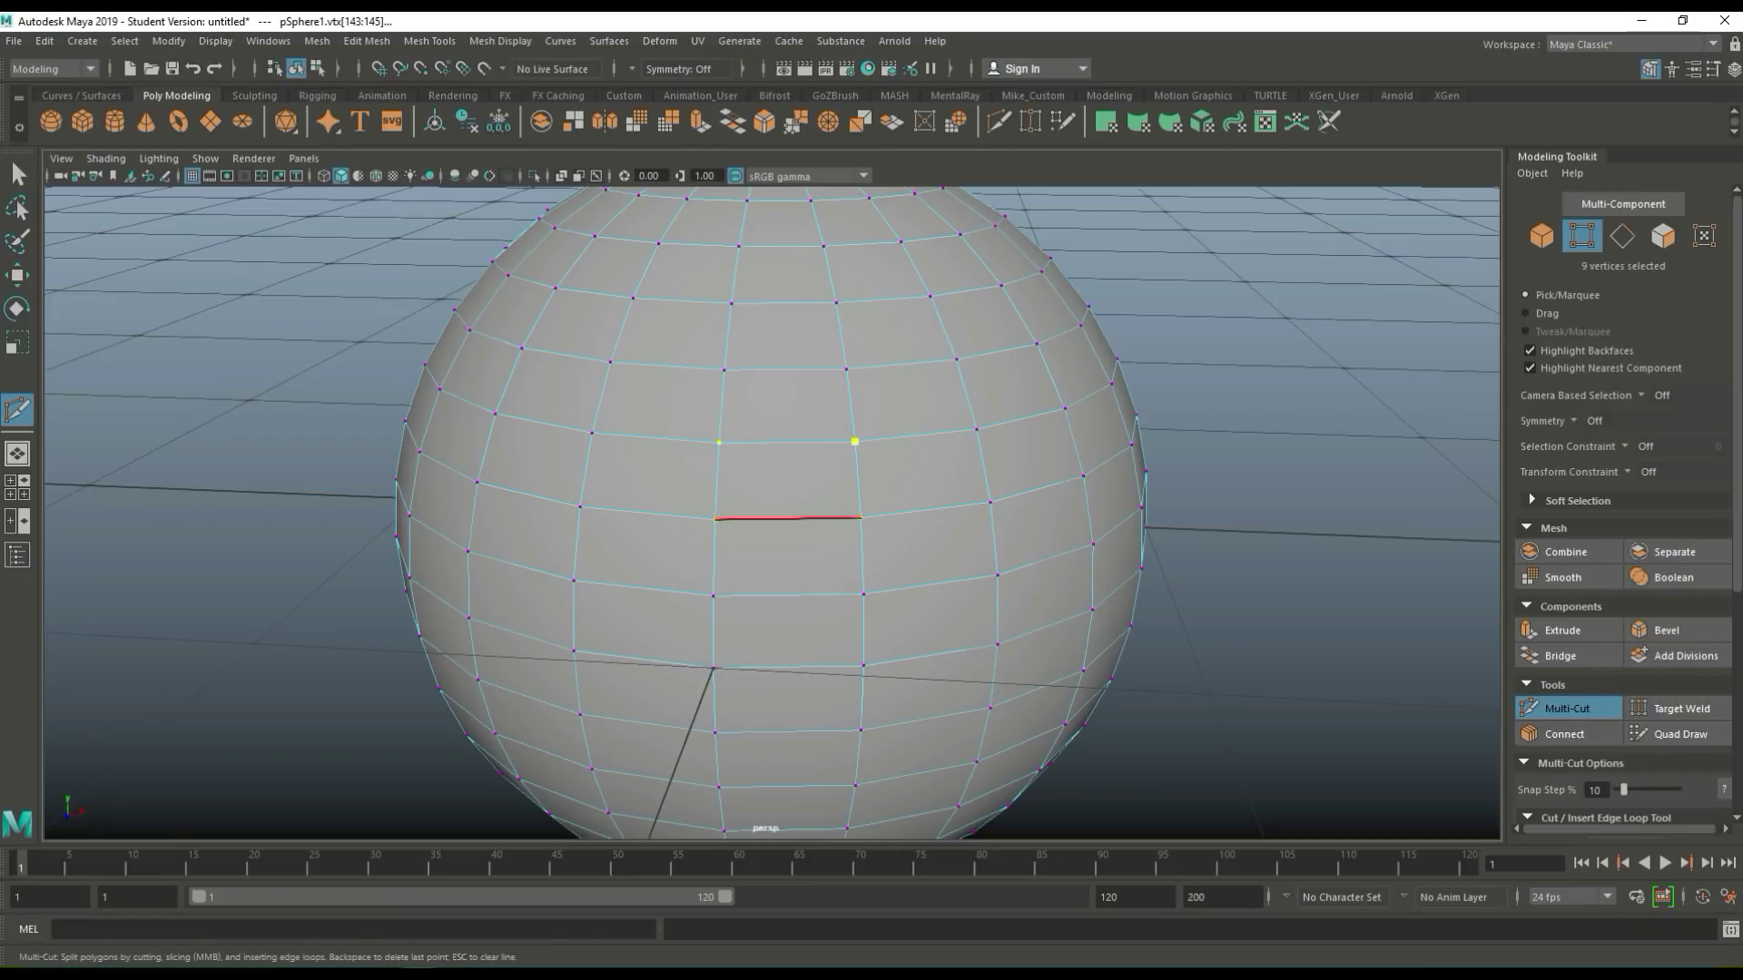
pyautogui.press('Return')
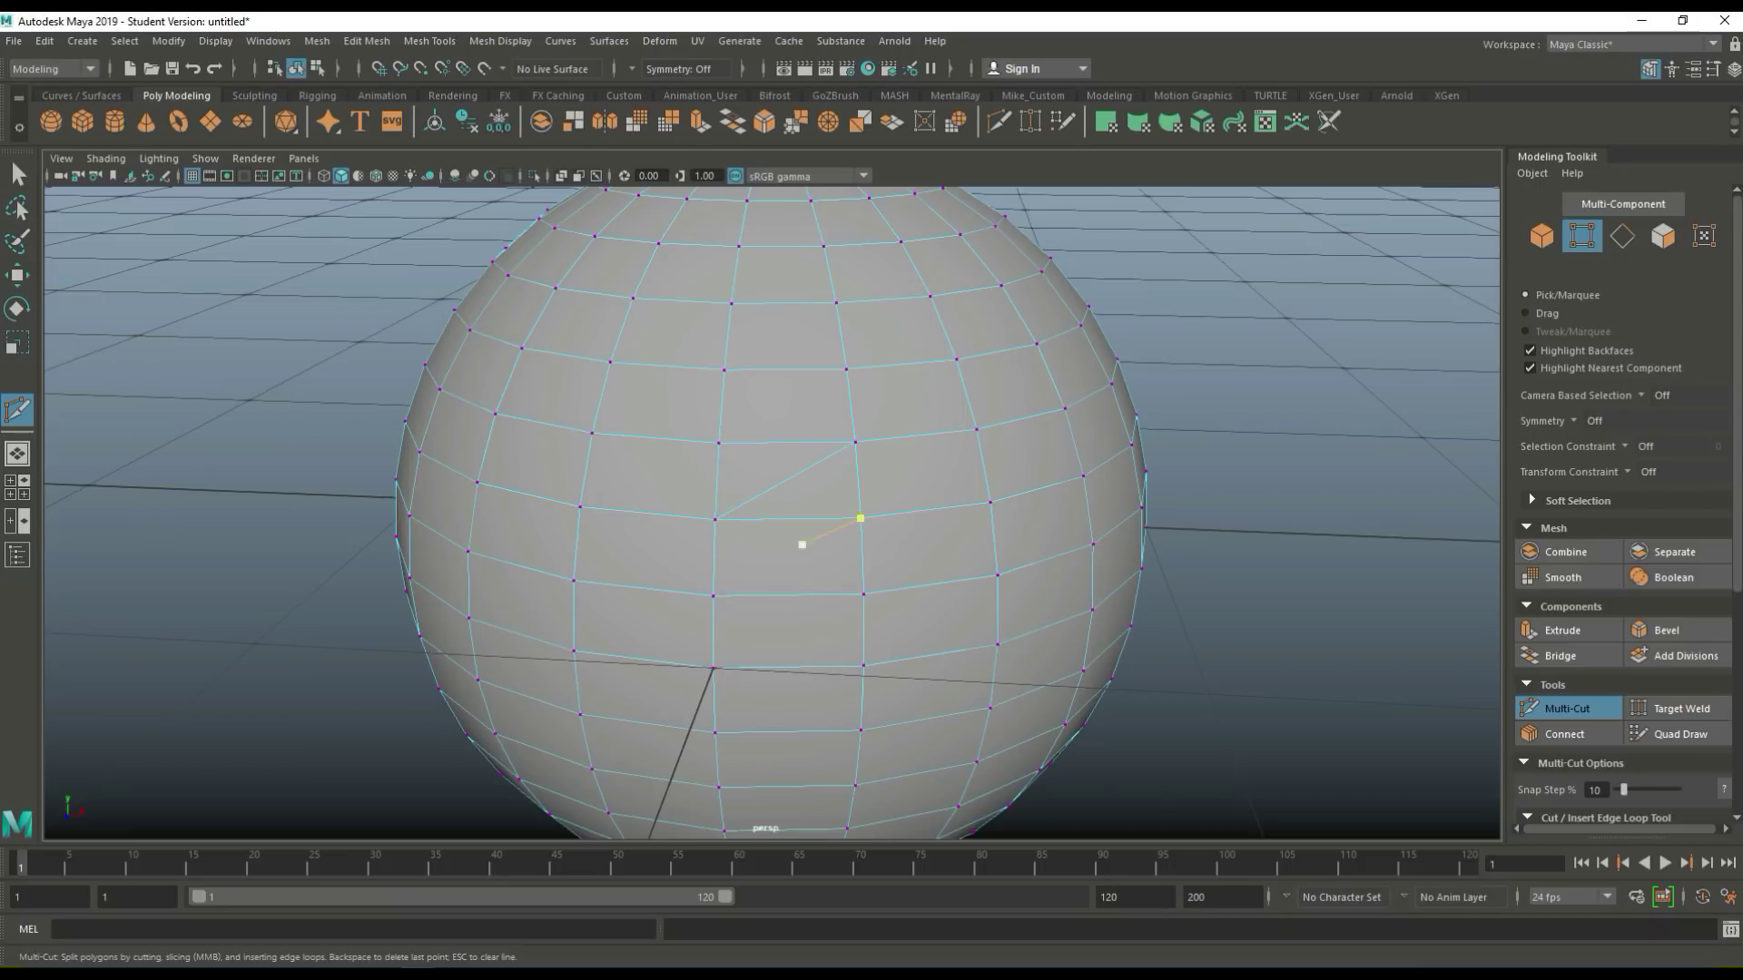
pyautogui.press('q')
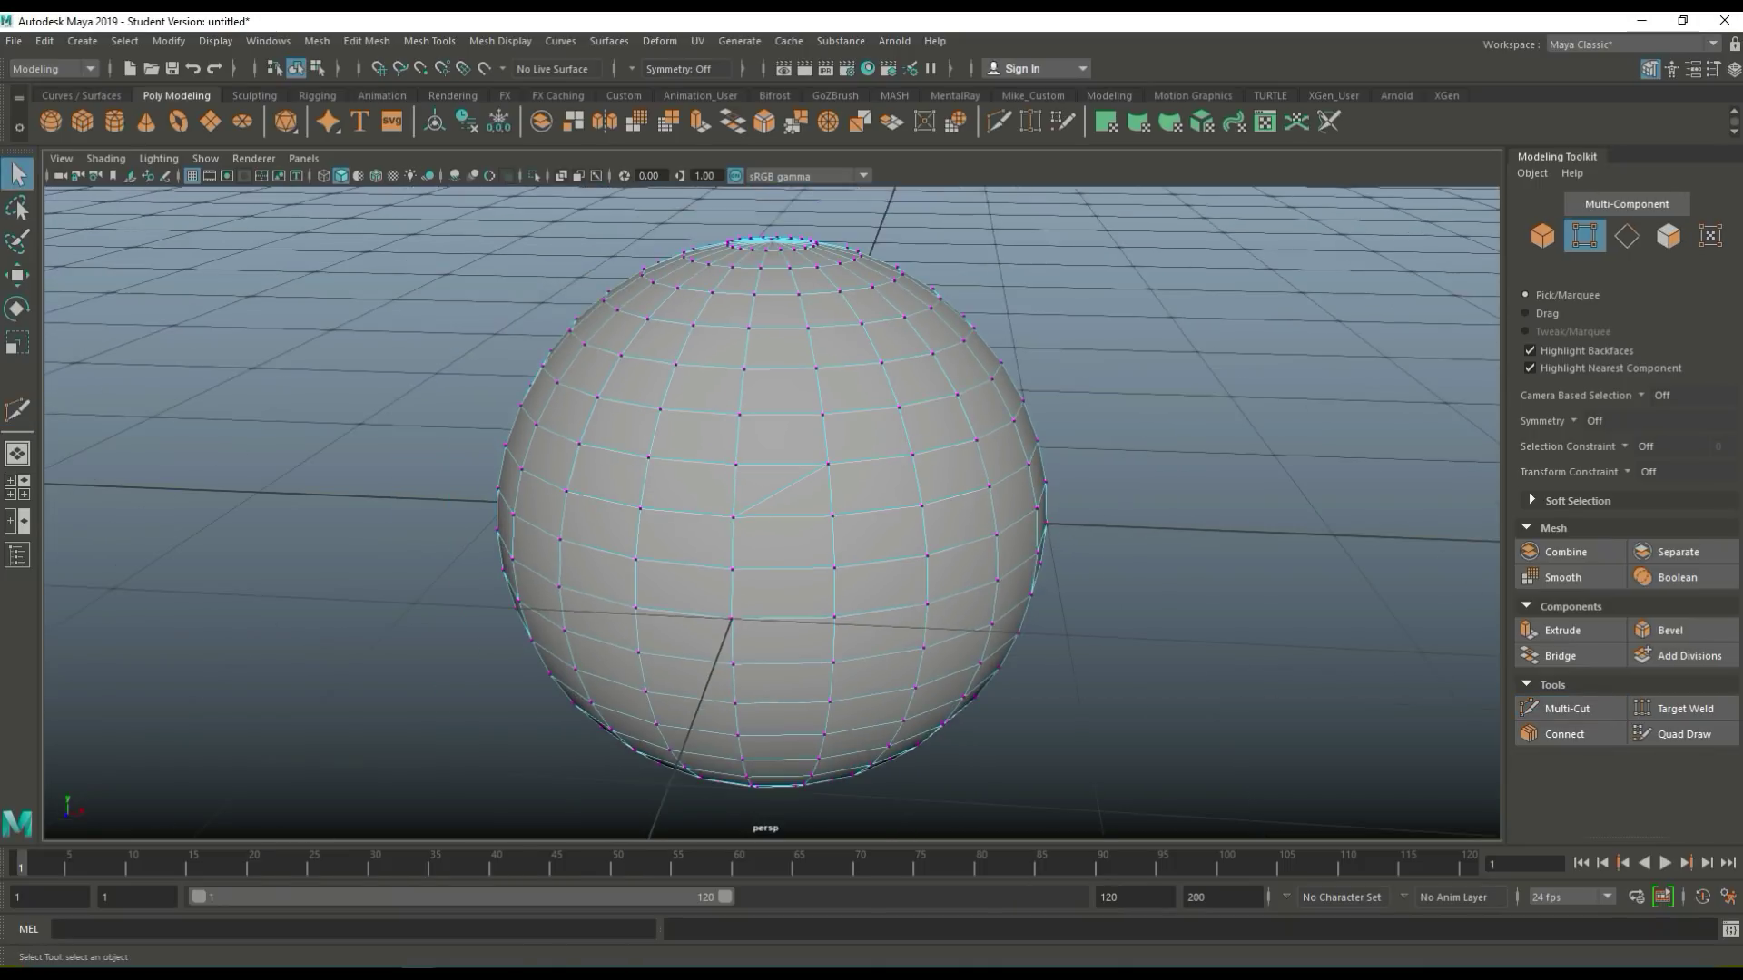
# Undo the diagonal cut, select a horizontal sphere edge, and undo again.
pyautogui.hotkey('ctrl', 'z')
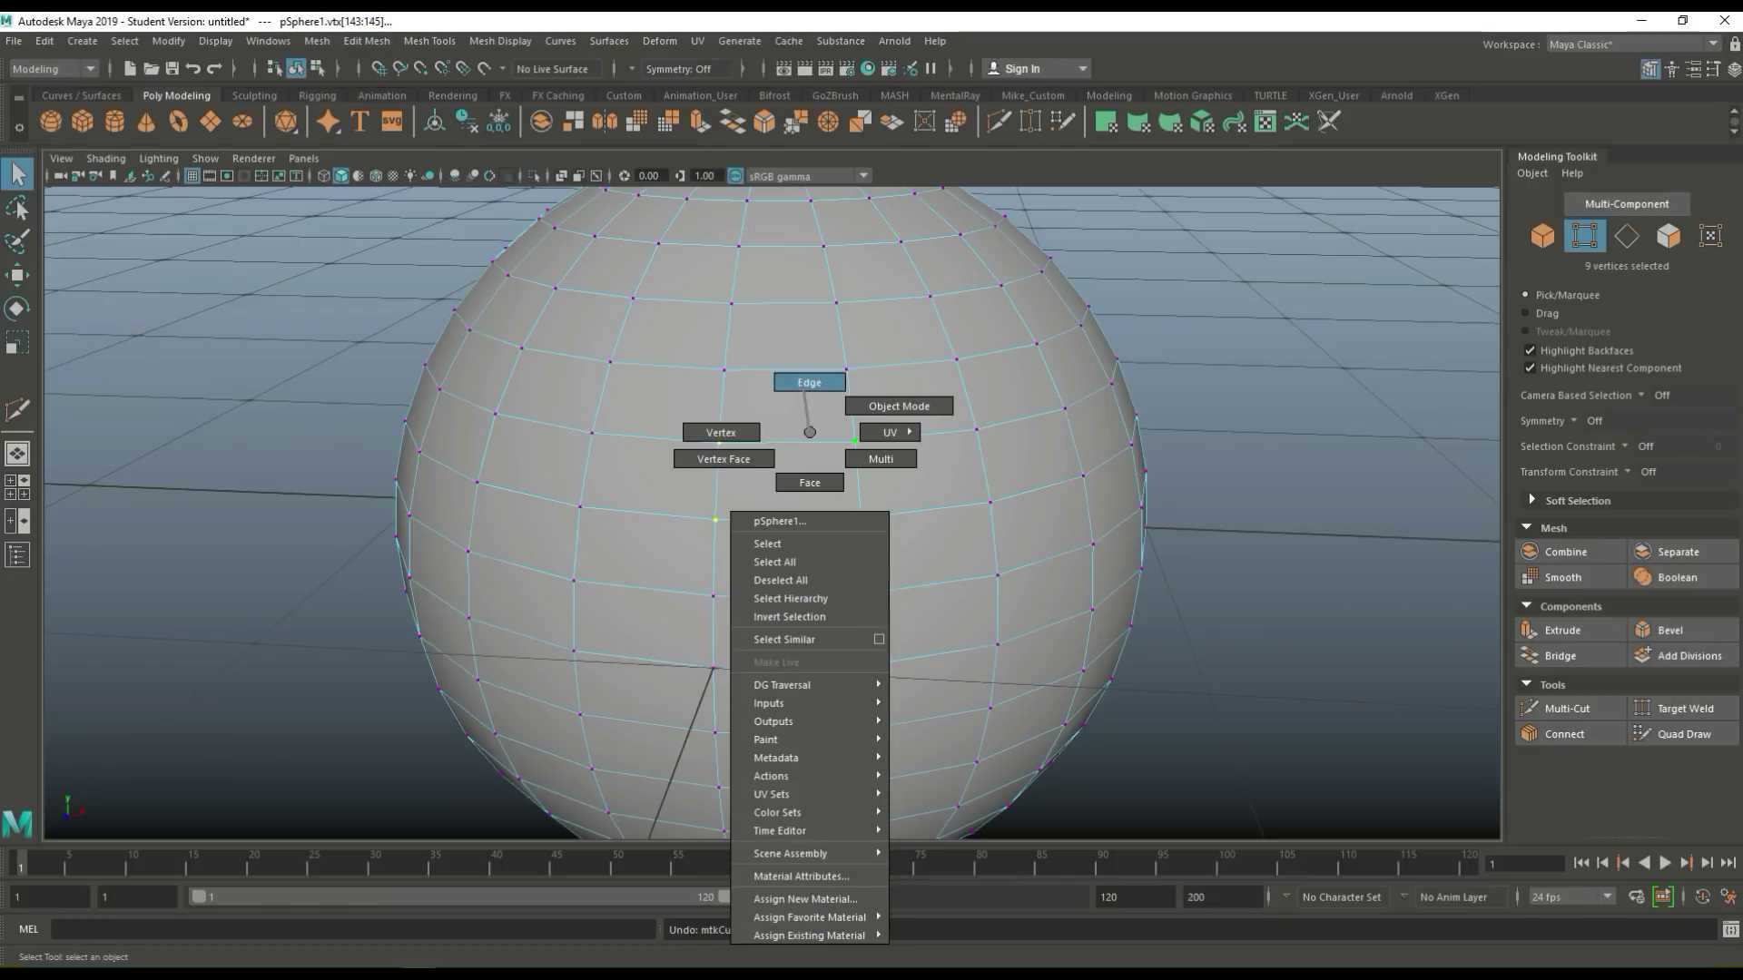
pyautogui.moveTo(805, 432); pyautogui.dragTo(804, 382, button='right')
pyautogui.click(786, 441)
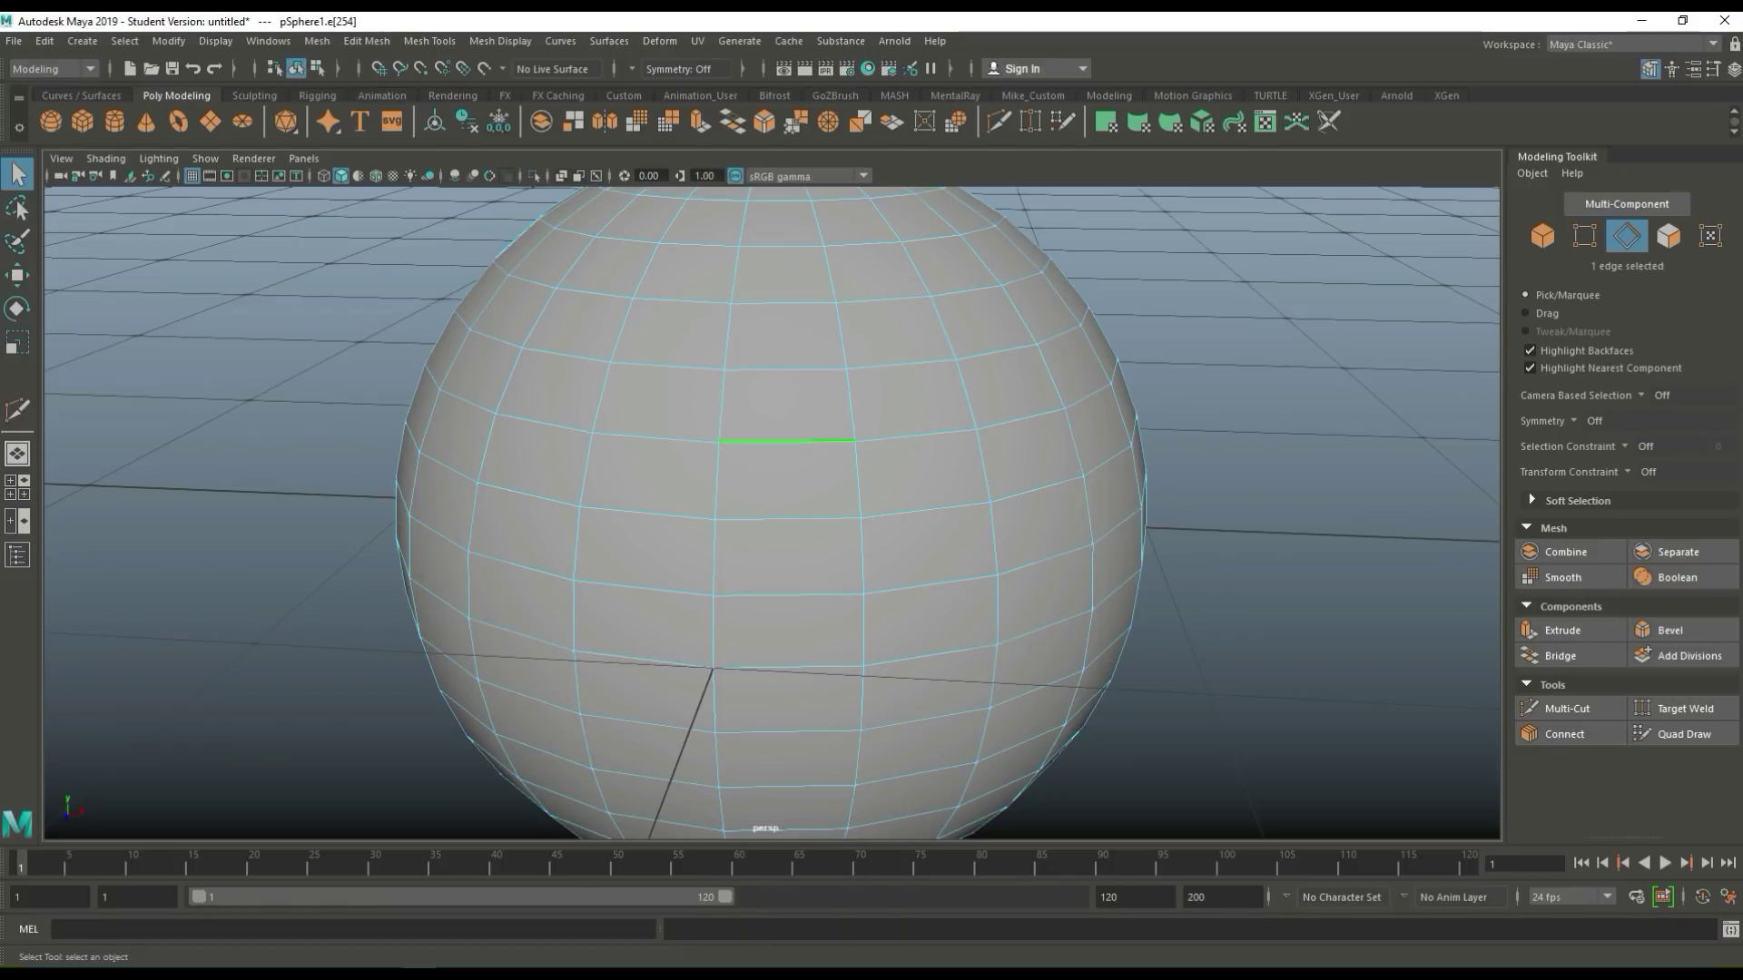
pyautogui.hotkey('ctrl', 'z')
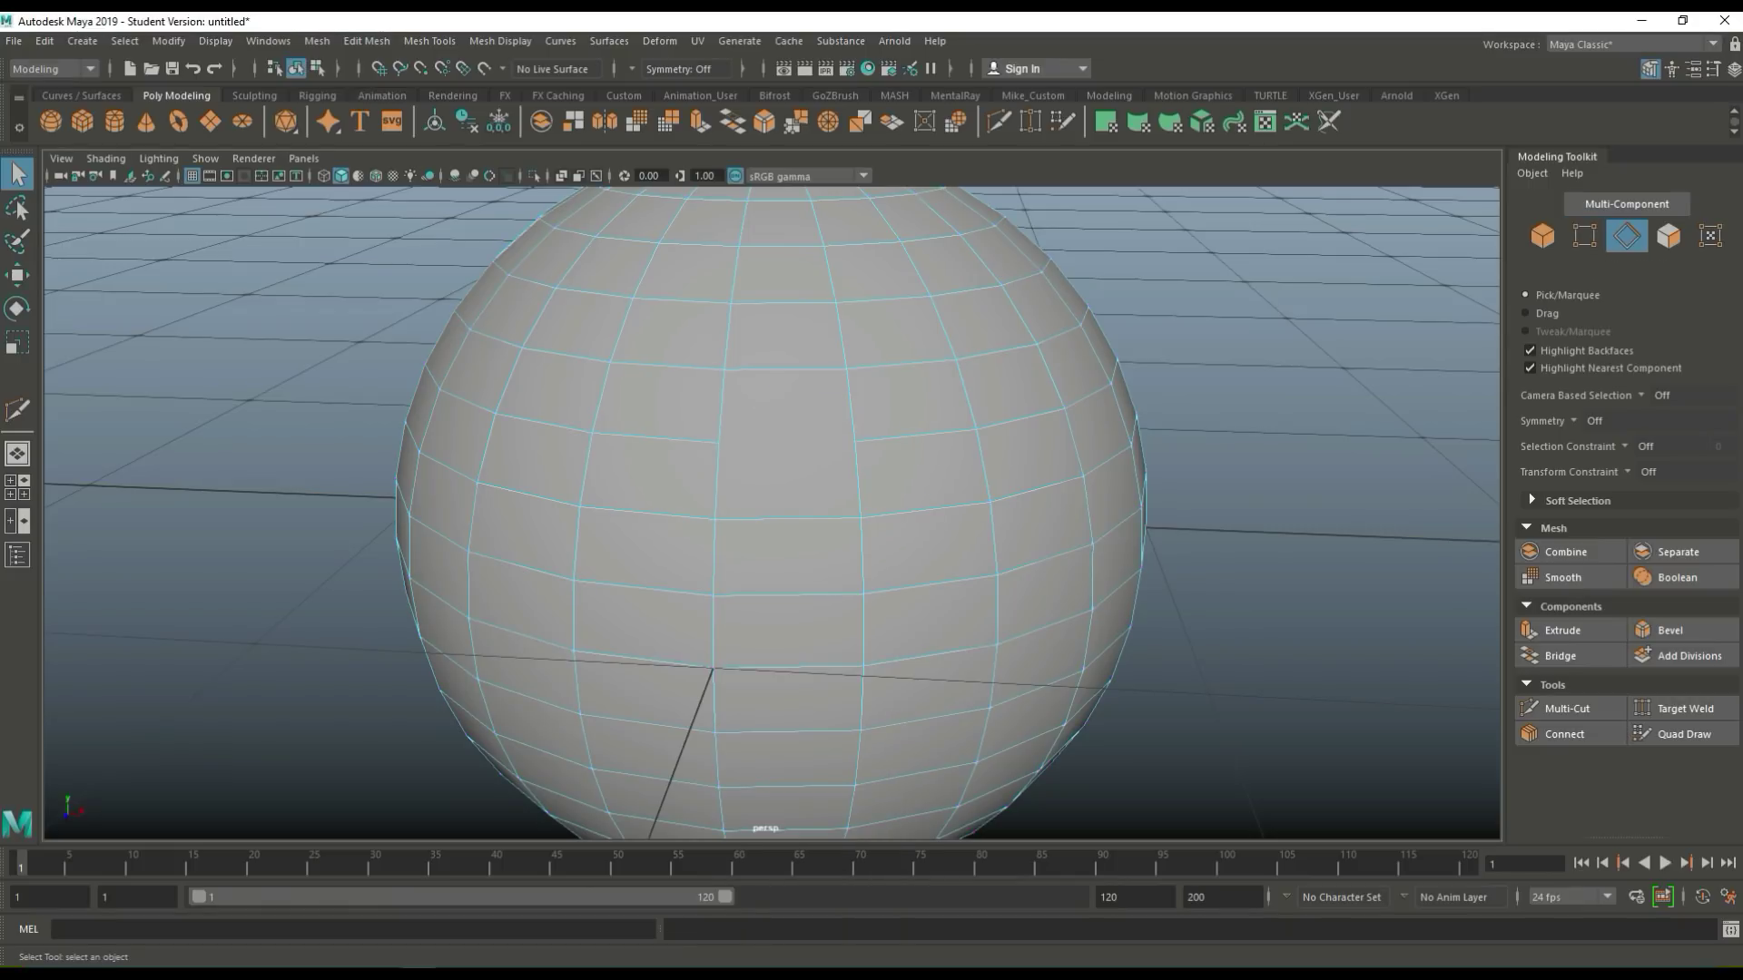
# Select vertices on the tall merged face and convert them to a face selection.
pyautogui.moveTo(778, 427); pyautogui.dragTo(783, 482, button='right')
pyautogui.click(742, 422)
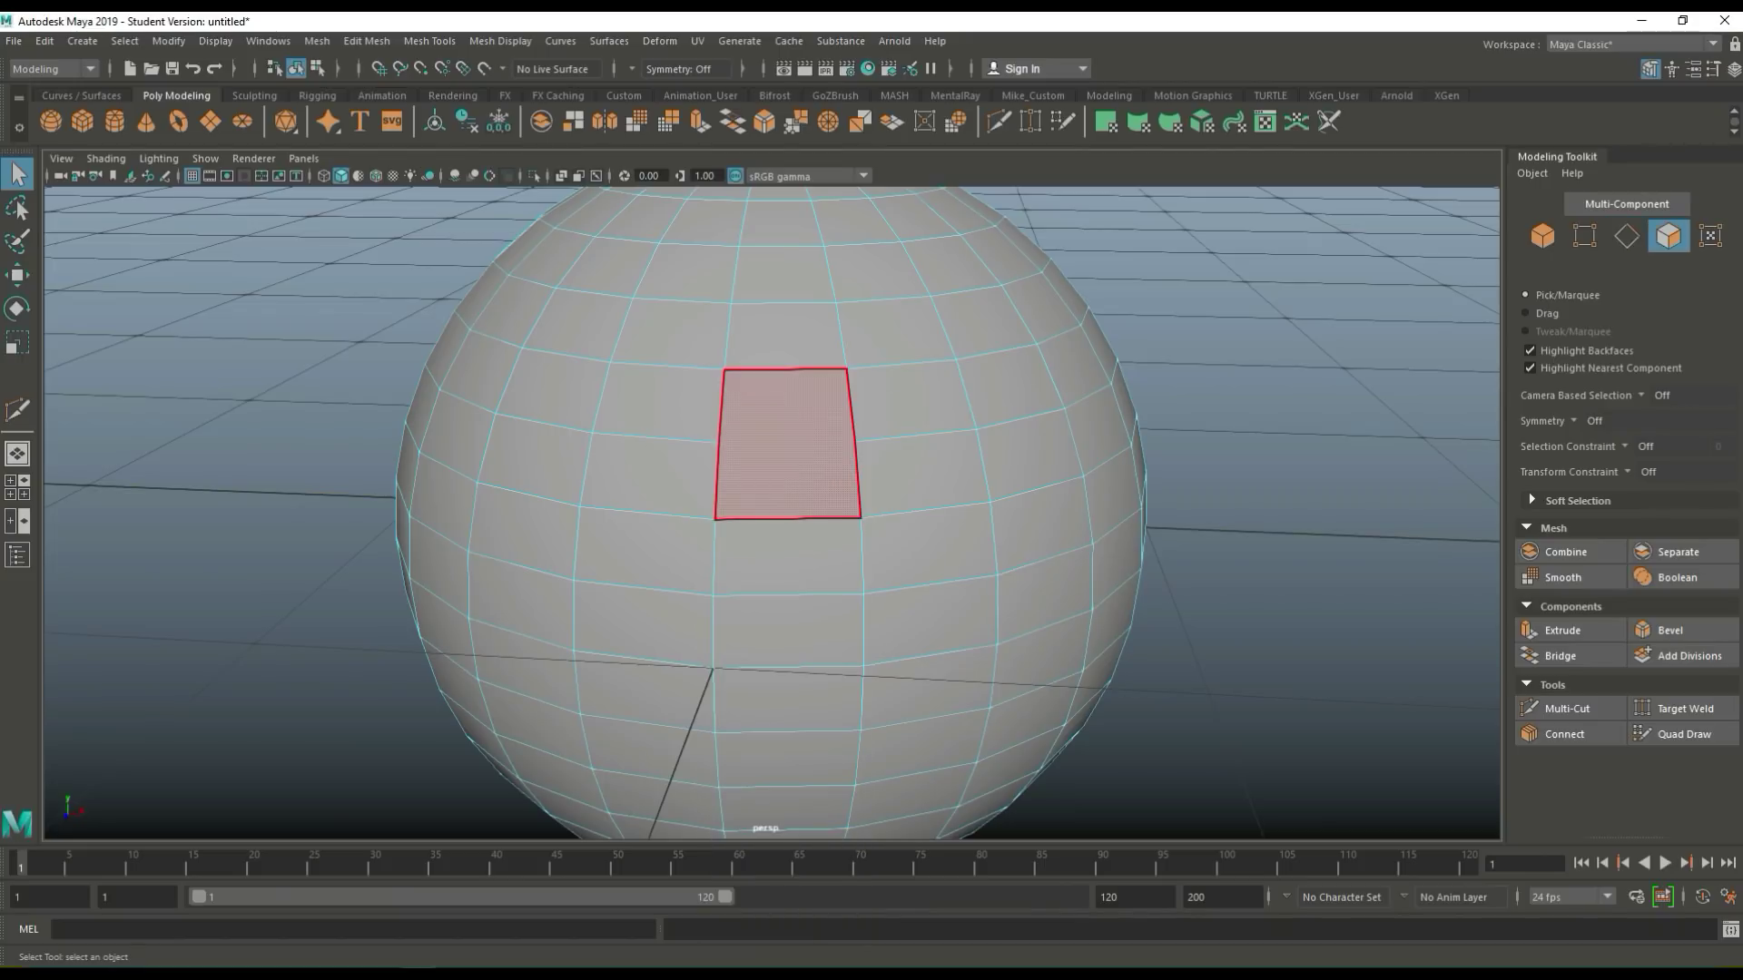
pyautogui.moveTo(777, 428); pyautogui.dragTo(702, 429, button='right')
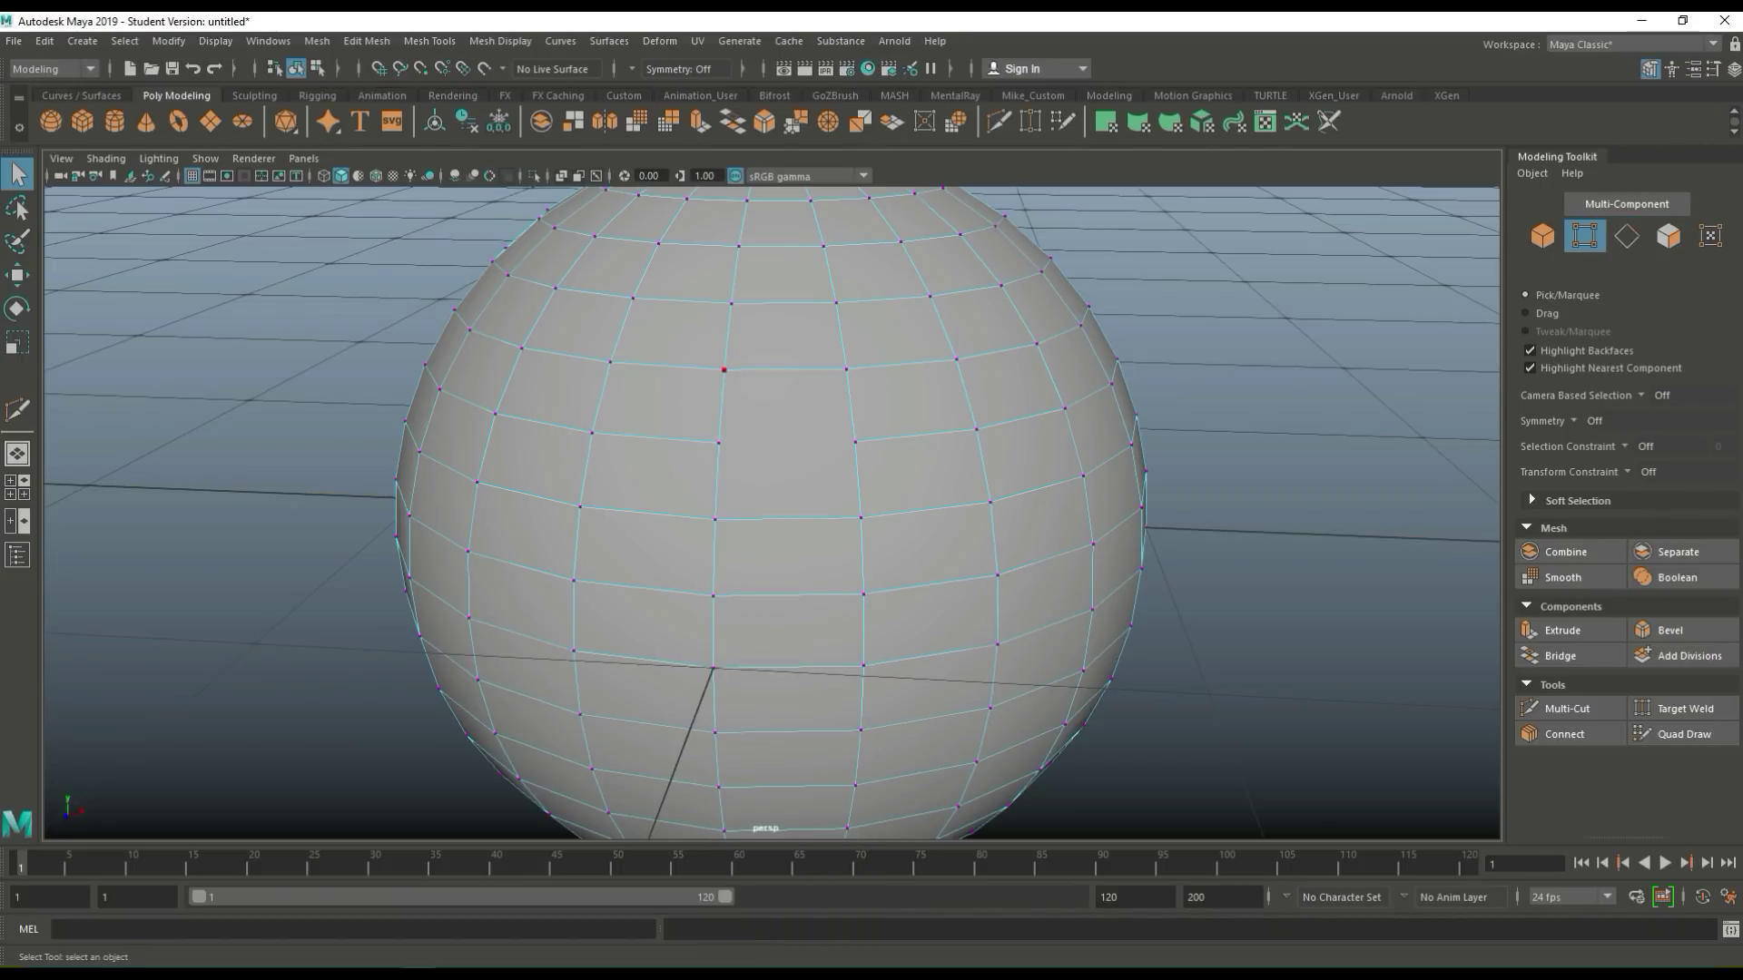
pyautogui.click(723, 369)
pyautogui.keyDown('shift'); pyautogui.click(854, 441); pyautogui.keyUp('shift')
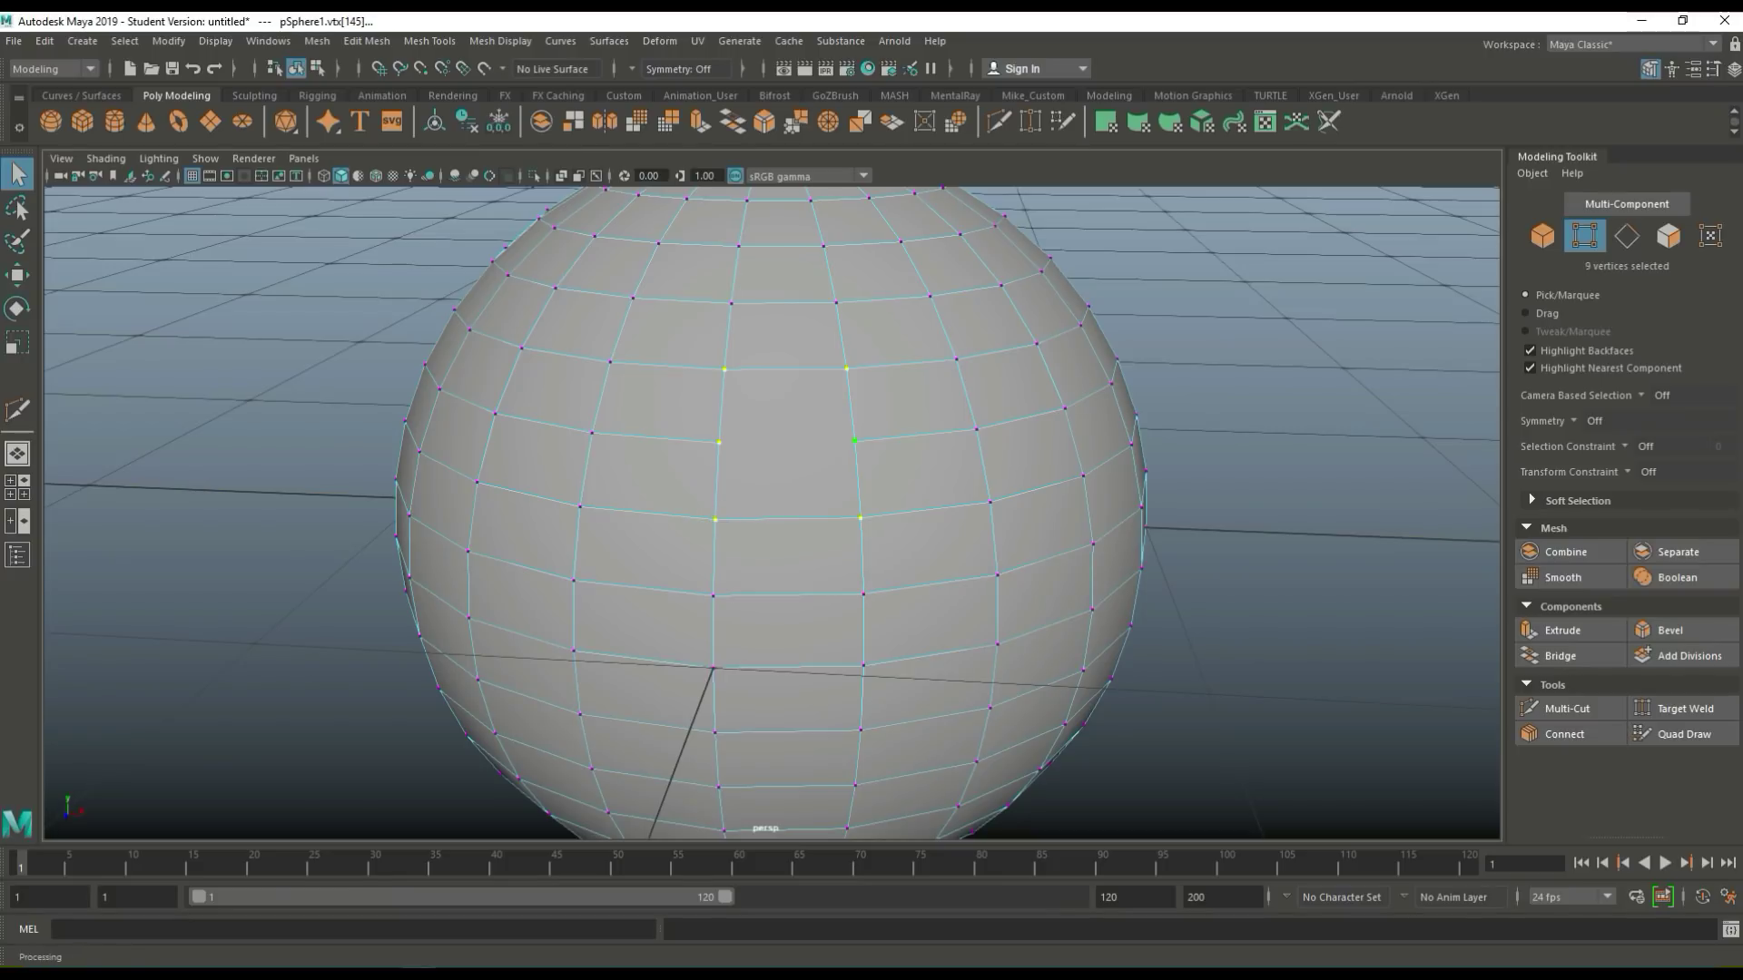
pyautogui.moveTo(772, 422); pyautogui.dragTo(775, 471, button='right')
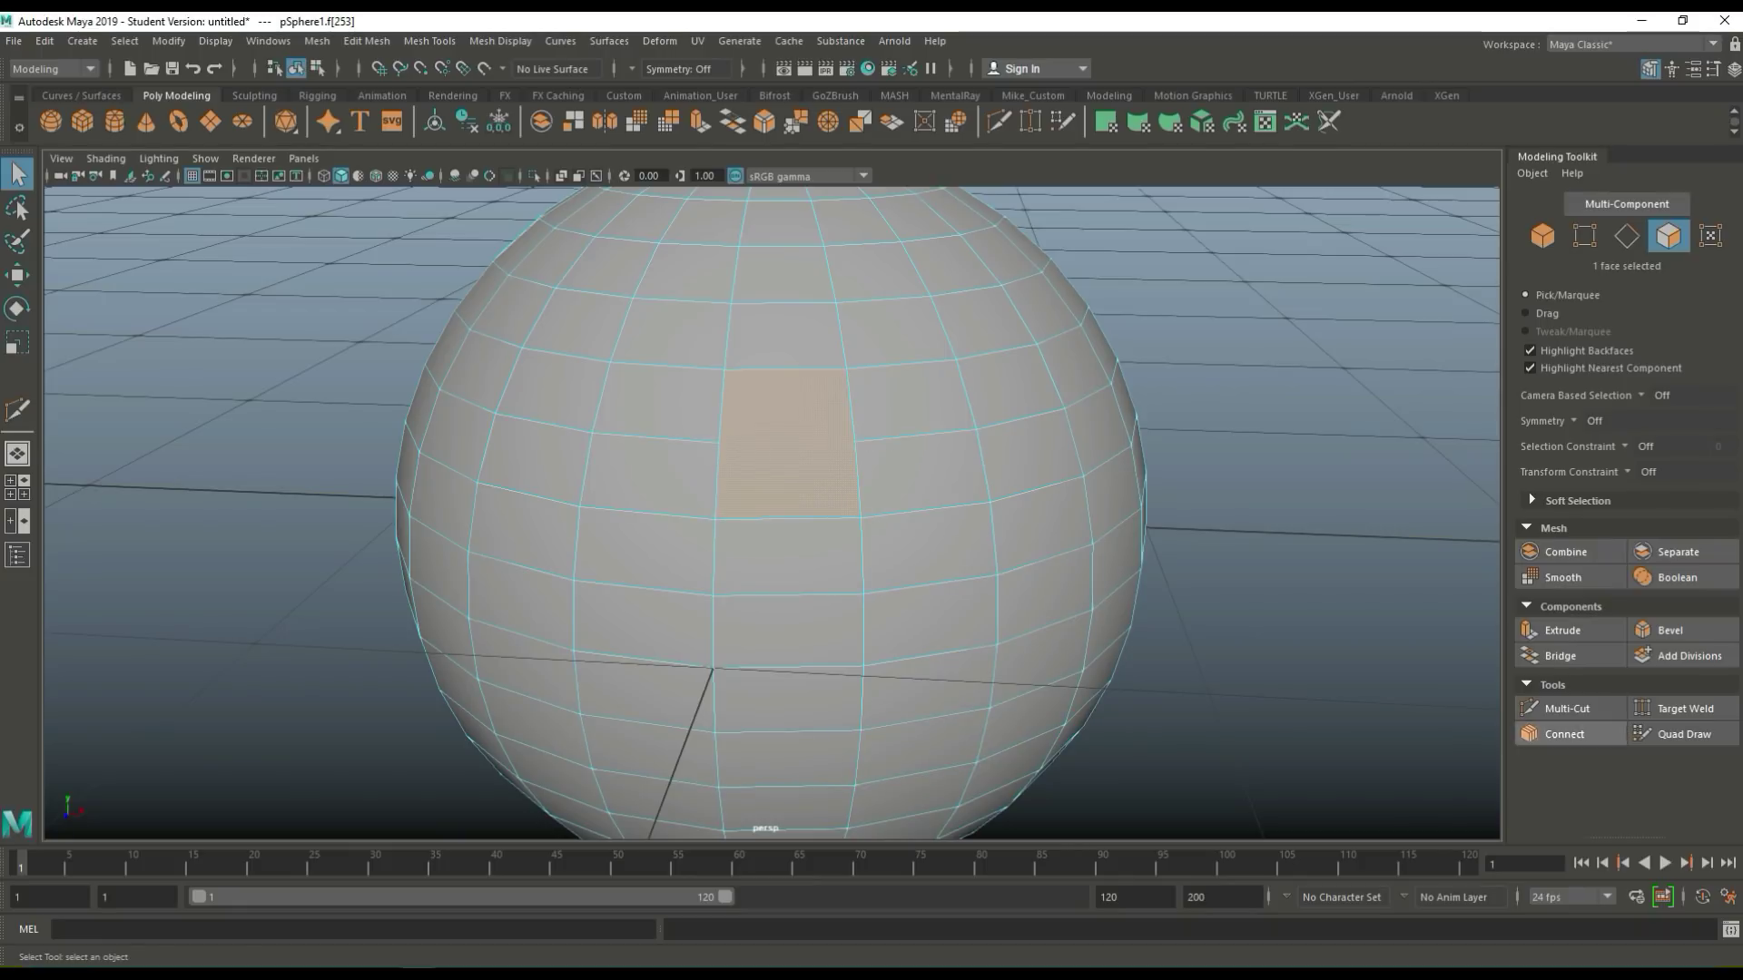
# Cancel an unfinished Multi-Cut point and select the whole sphere as an object.
pyautogui.click(1567, 709)
pyautogui.click(855, 442)
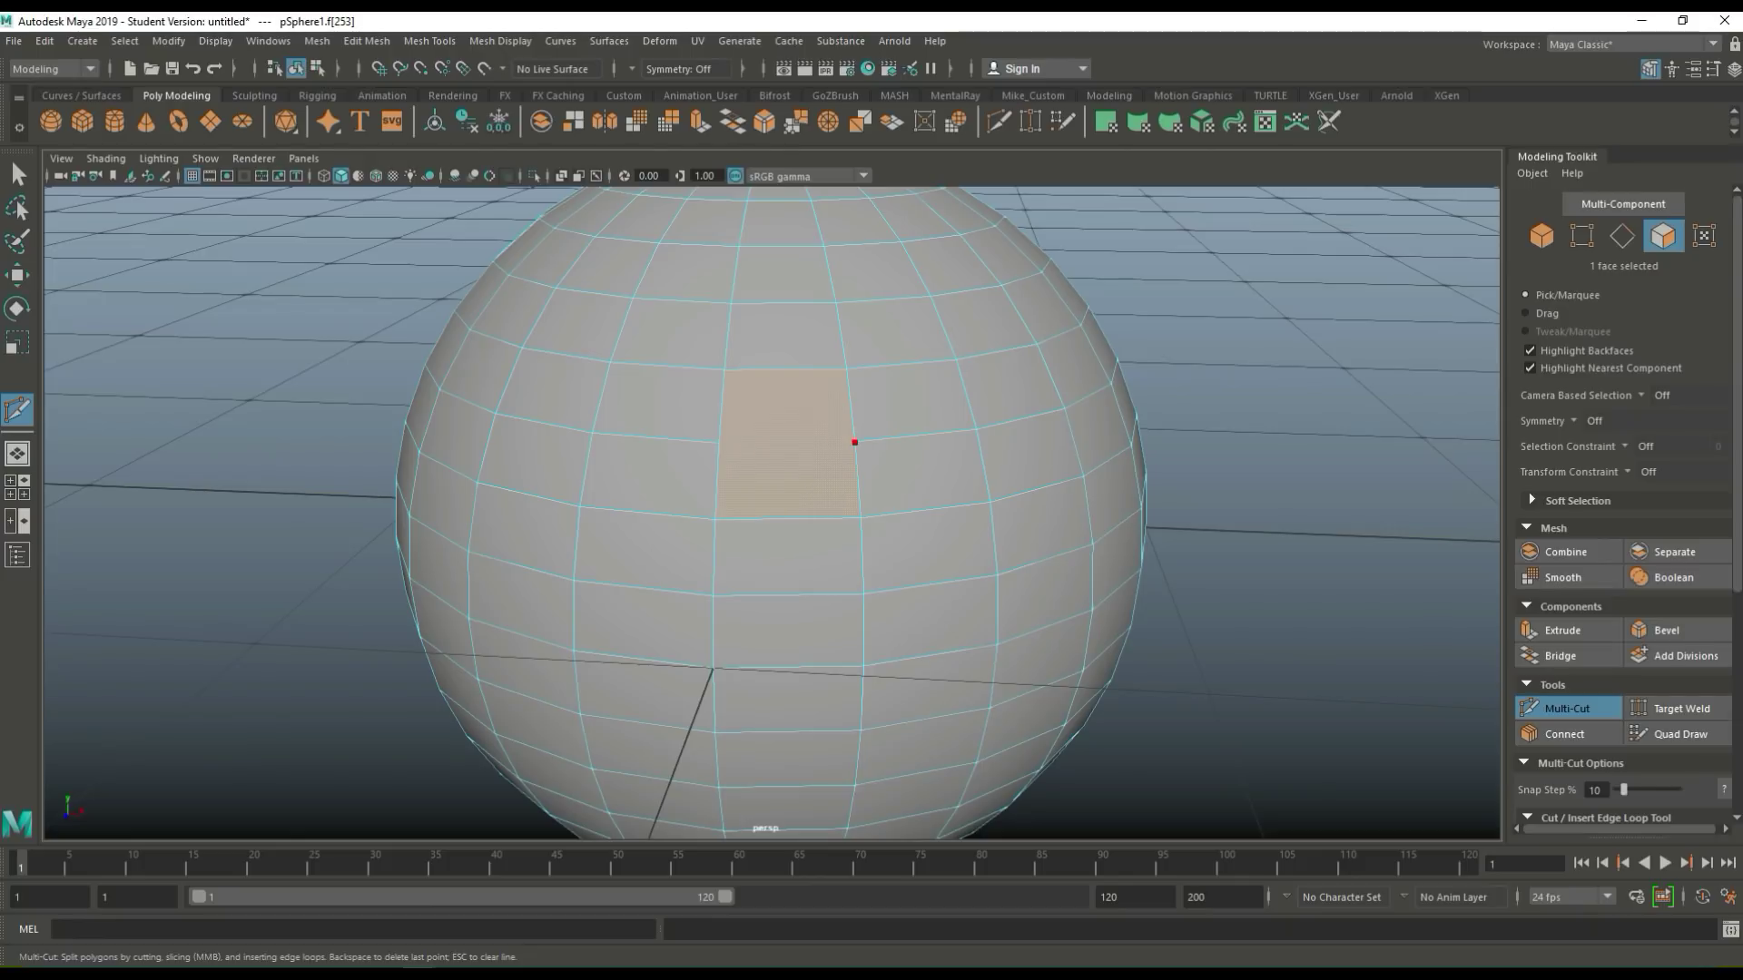
pyautogui.press('Escape')
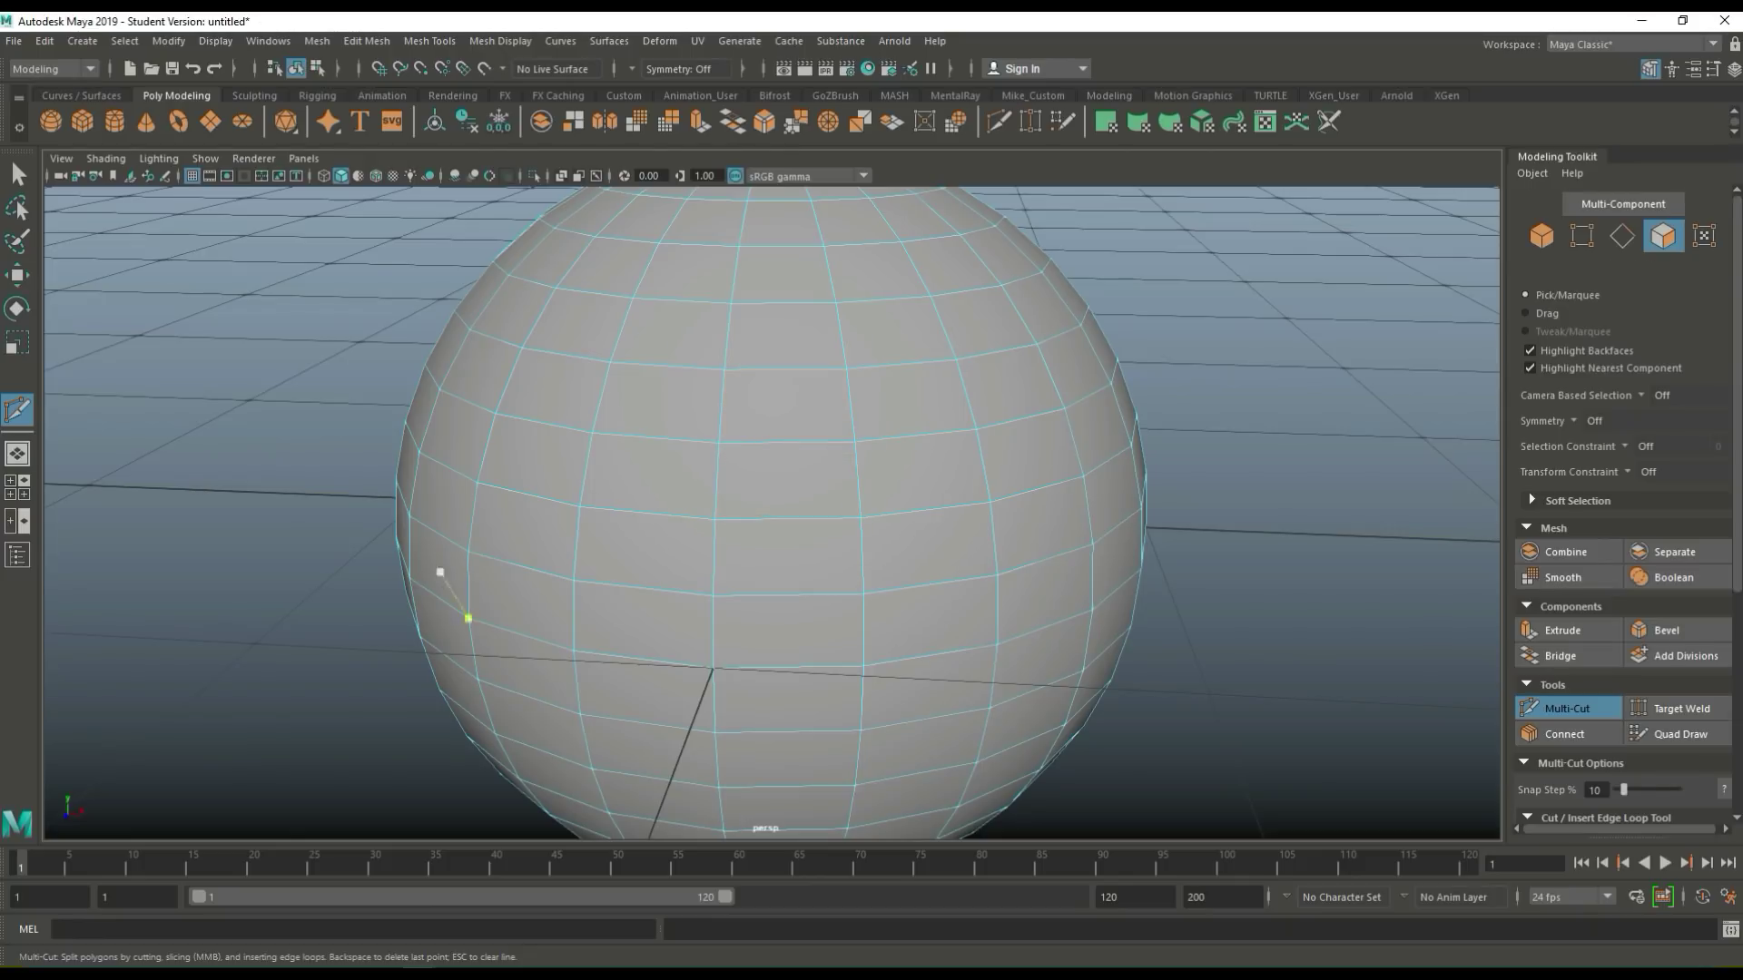
pyautogui.press('q')
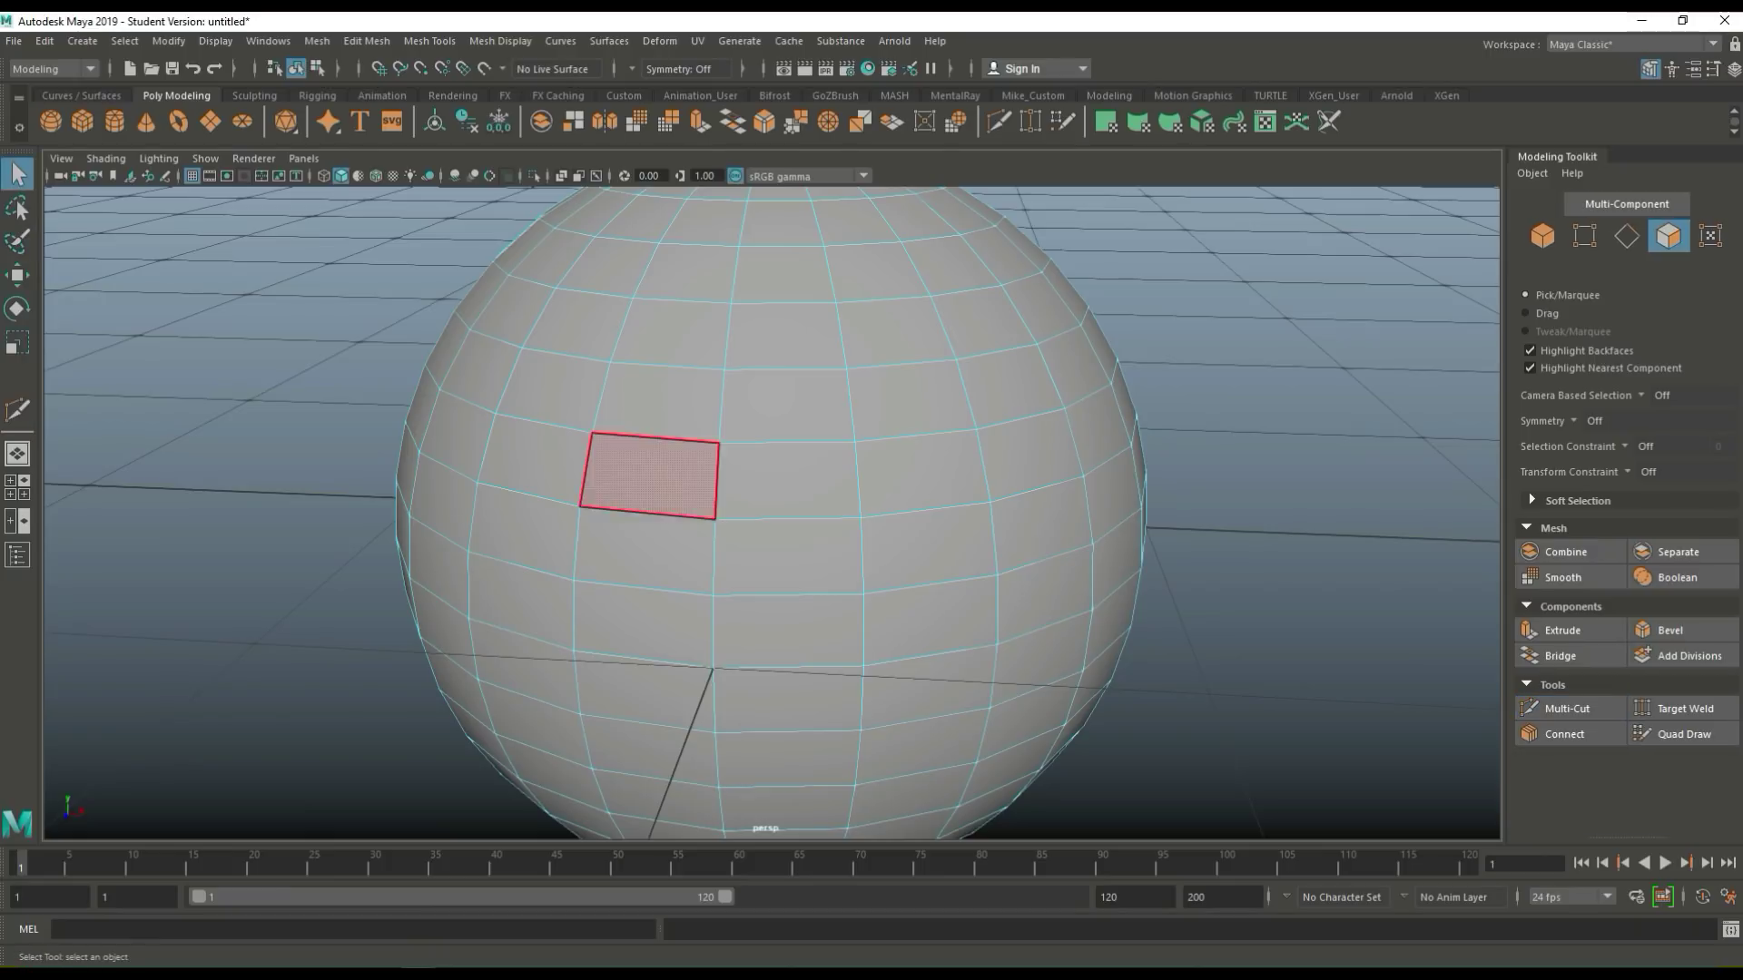
pyautogui.moveTo(825, 402); pyautogui.dragTo(916, 382, button='right')
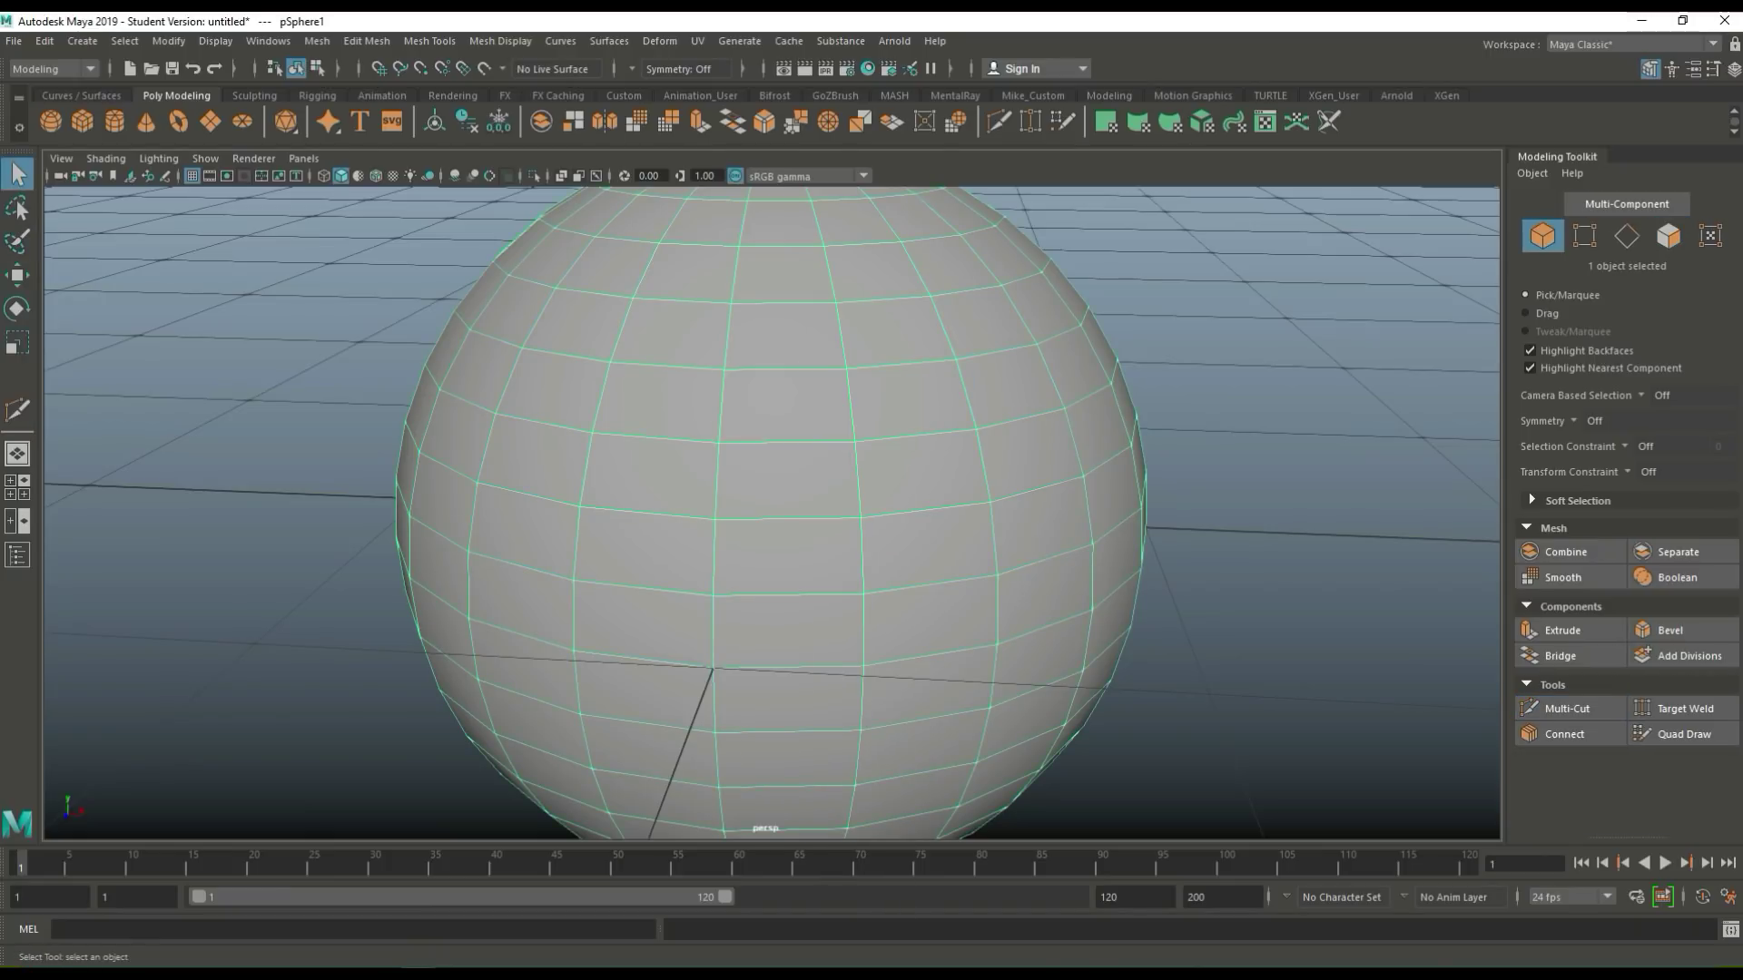
# Delete the sphere and set the new cylinder's Subdivisions Caps to 0.
pyautogui.press('Delete')
pyautogui.scroll(-3, 772, 512)
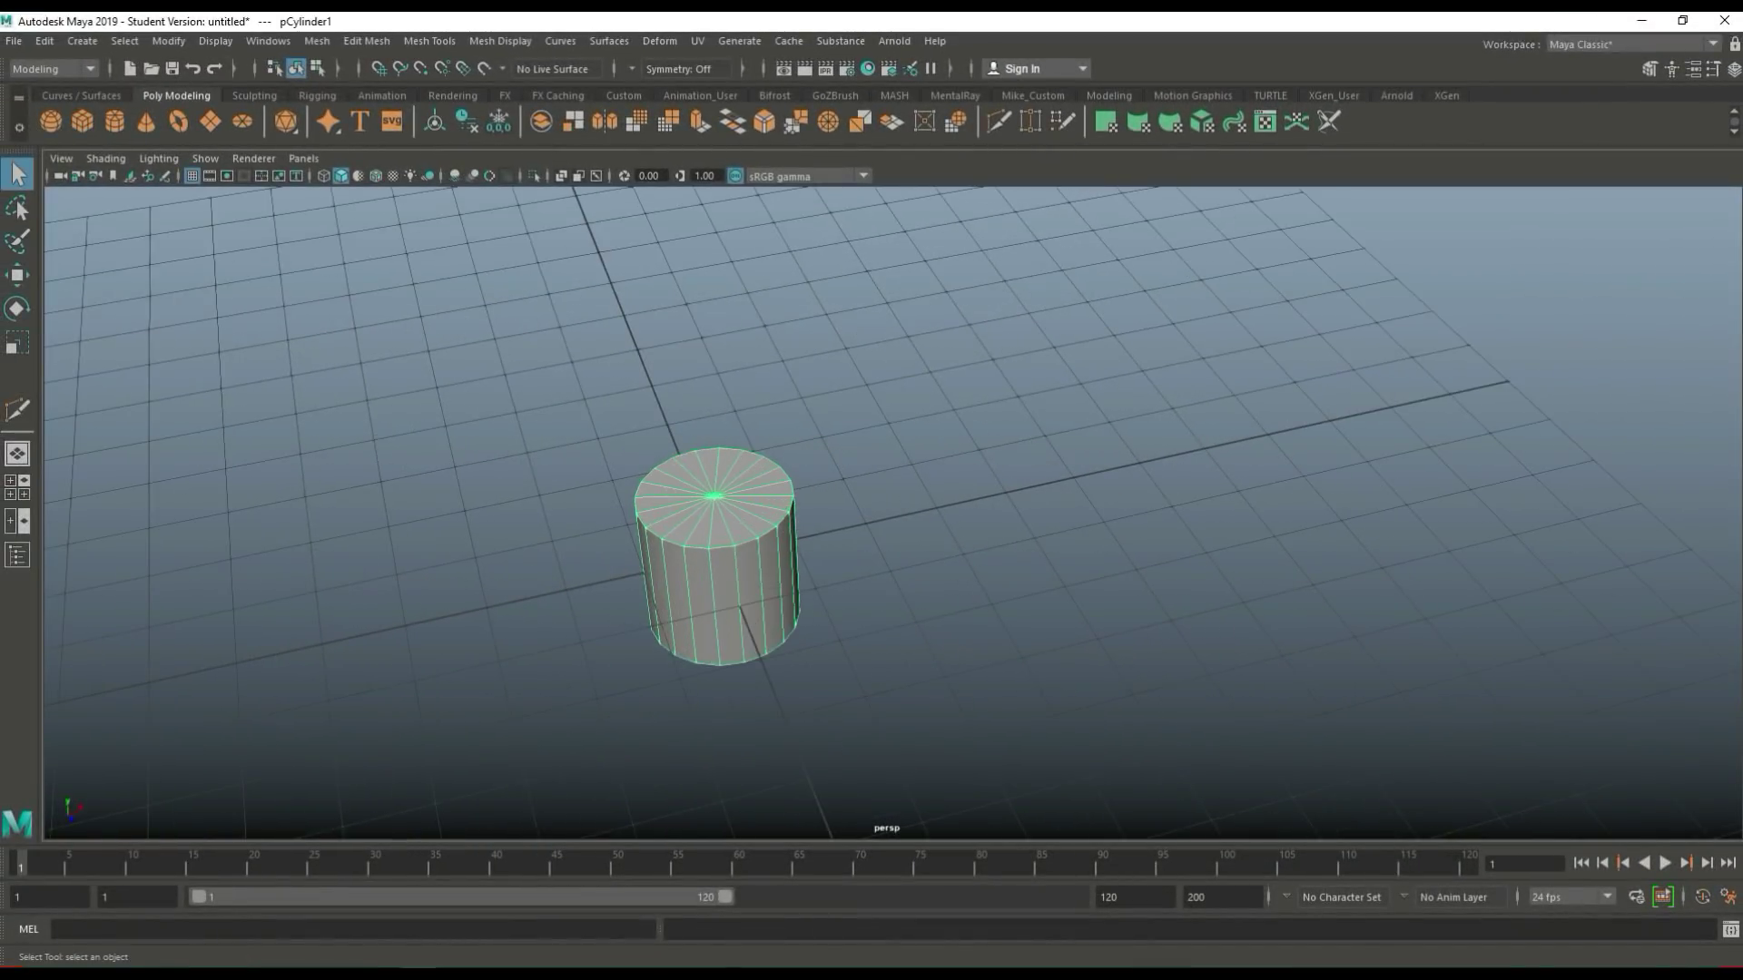
pyautogui.hotkey('ctrl', 'a')
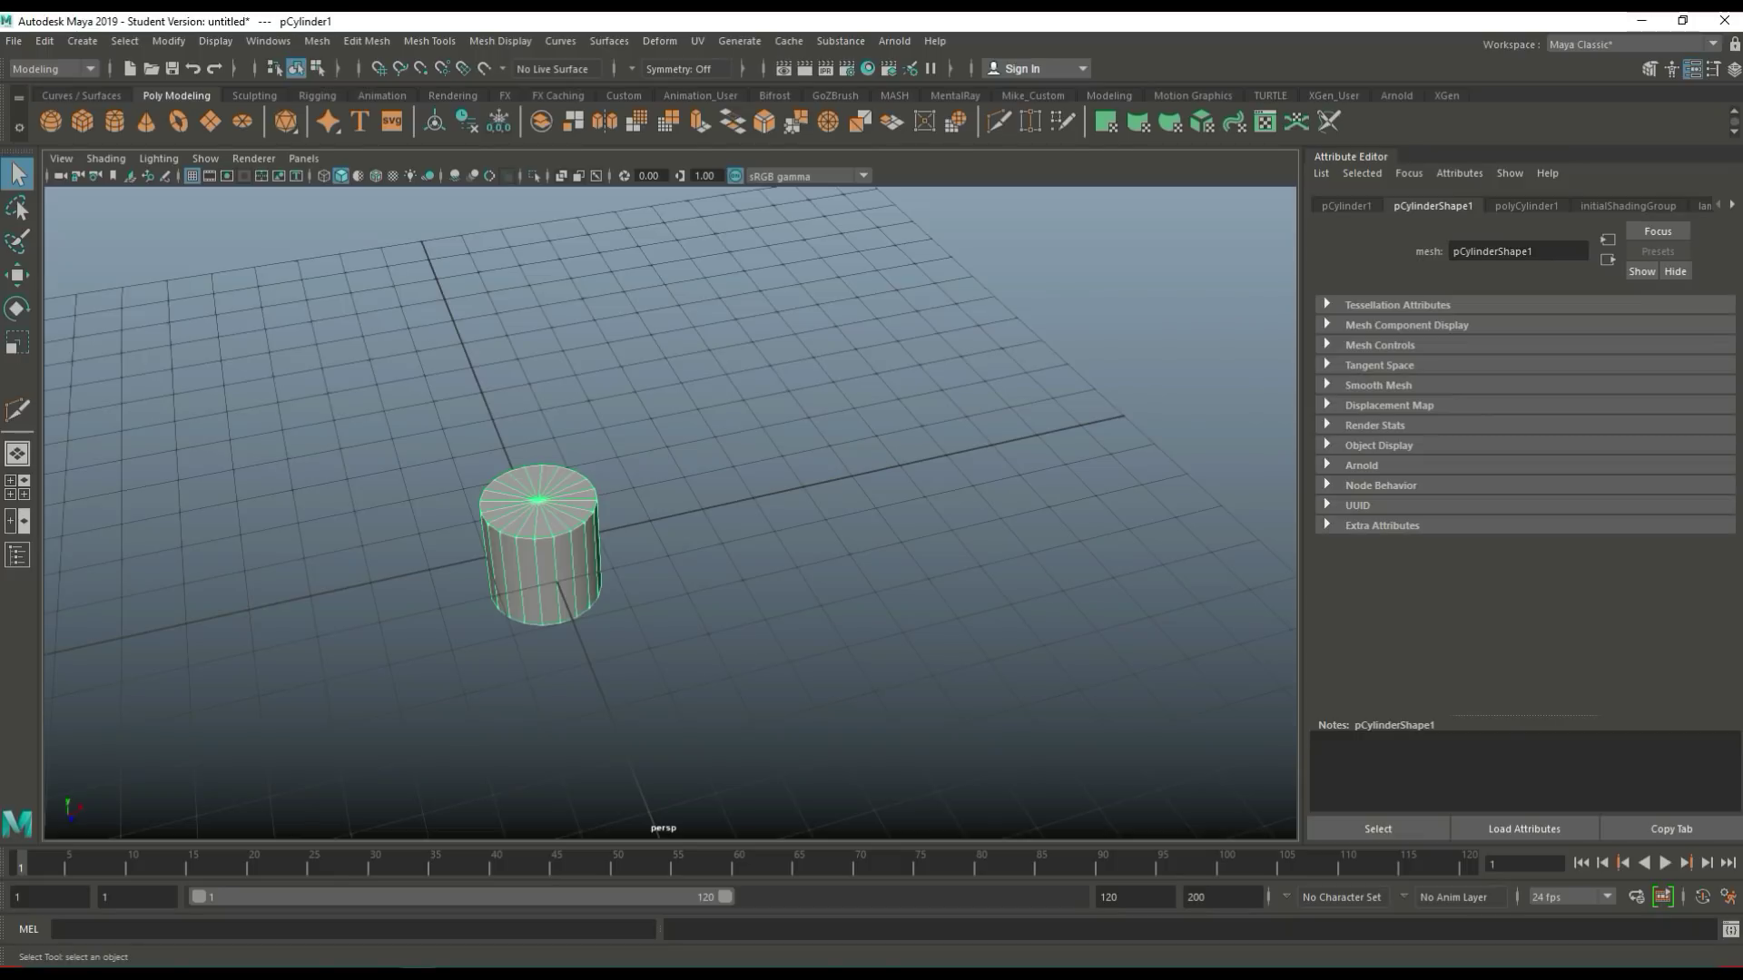
pyautogui.click(1527, 205)
pyautogui.click(1484, 408)
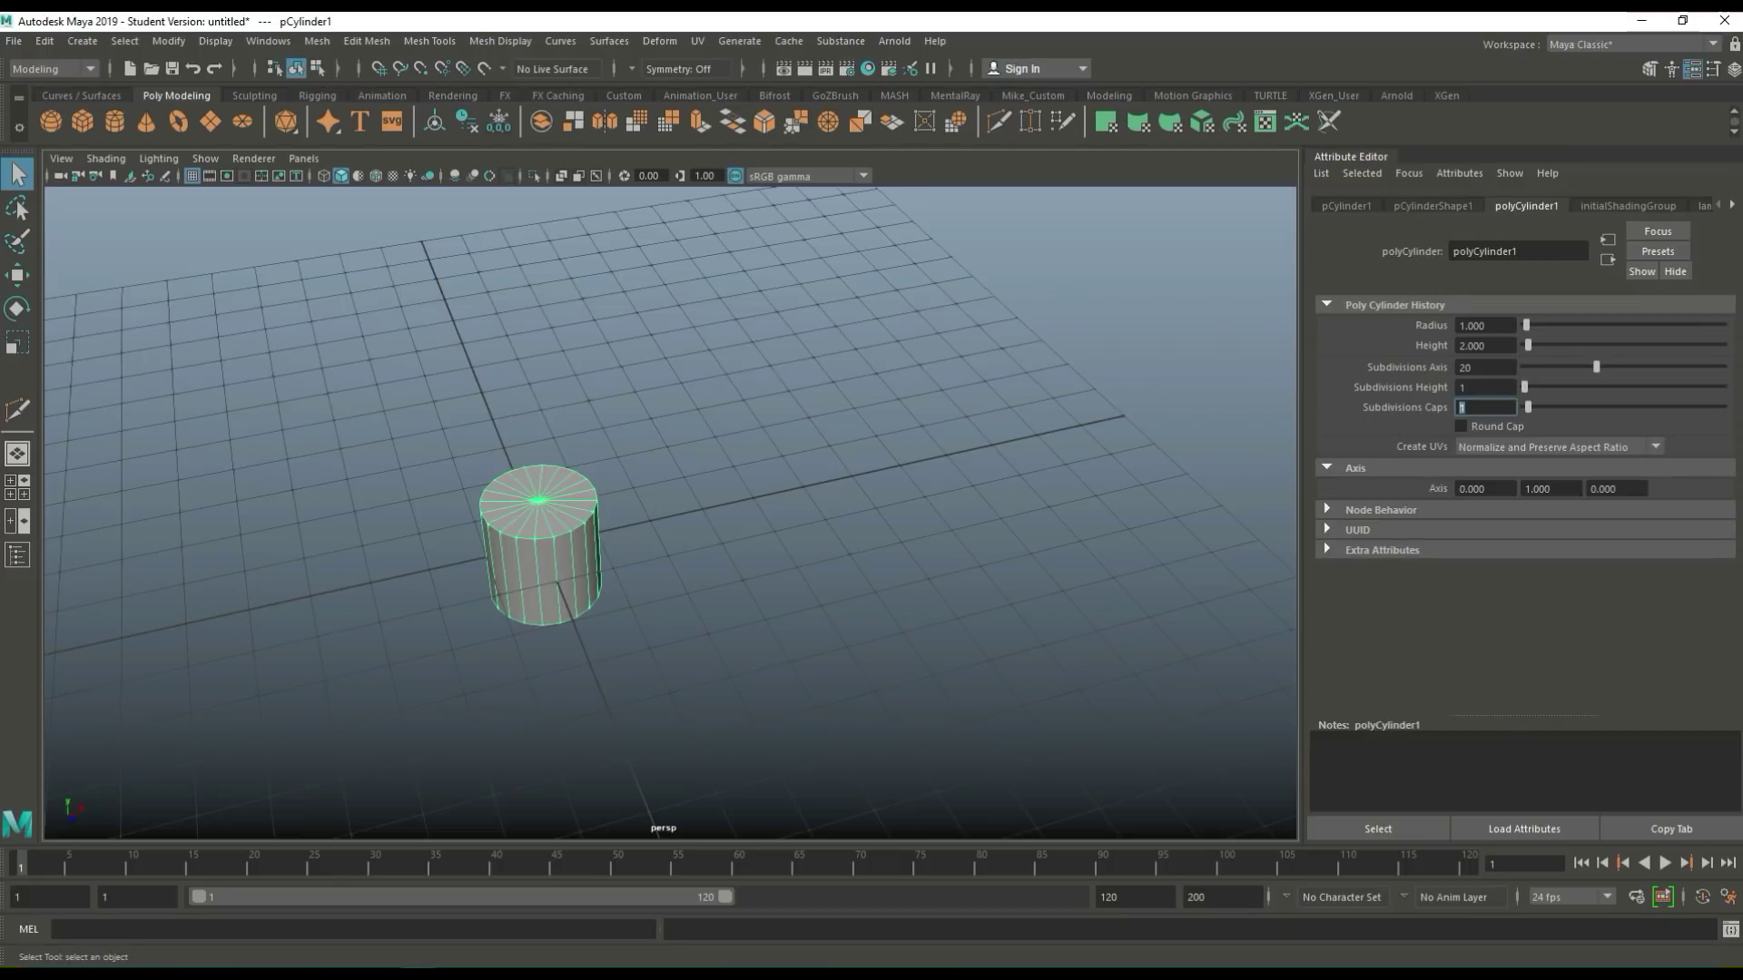
pyautogui.write('0')
pyautogui.press('Return')
pyautogui.scroll(3, 671, 513)
# Duplicate the cylinder and move the copy to the right of the original.
pyautogui.keyDown('alt'); pyautogui.moveTo(668, 517); pyautogui.dragTo(763, 504); pyautogui.keyUp('alt')
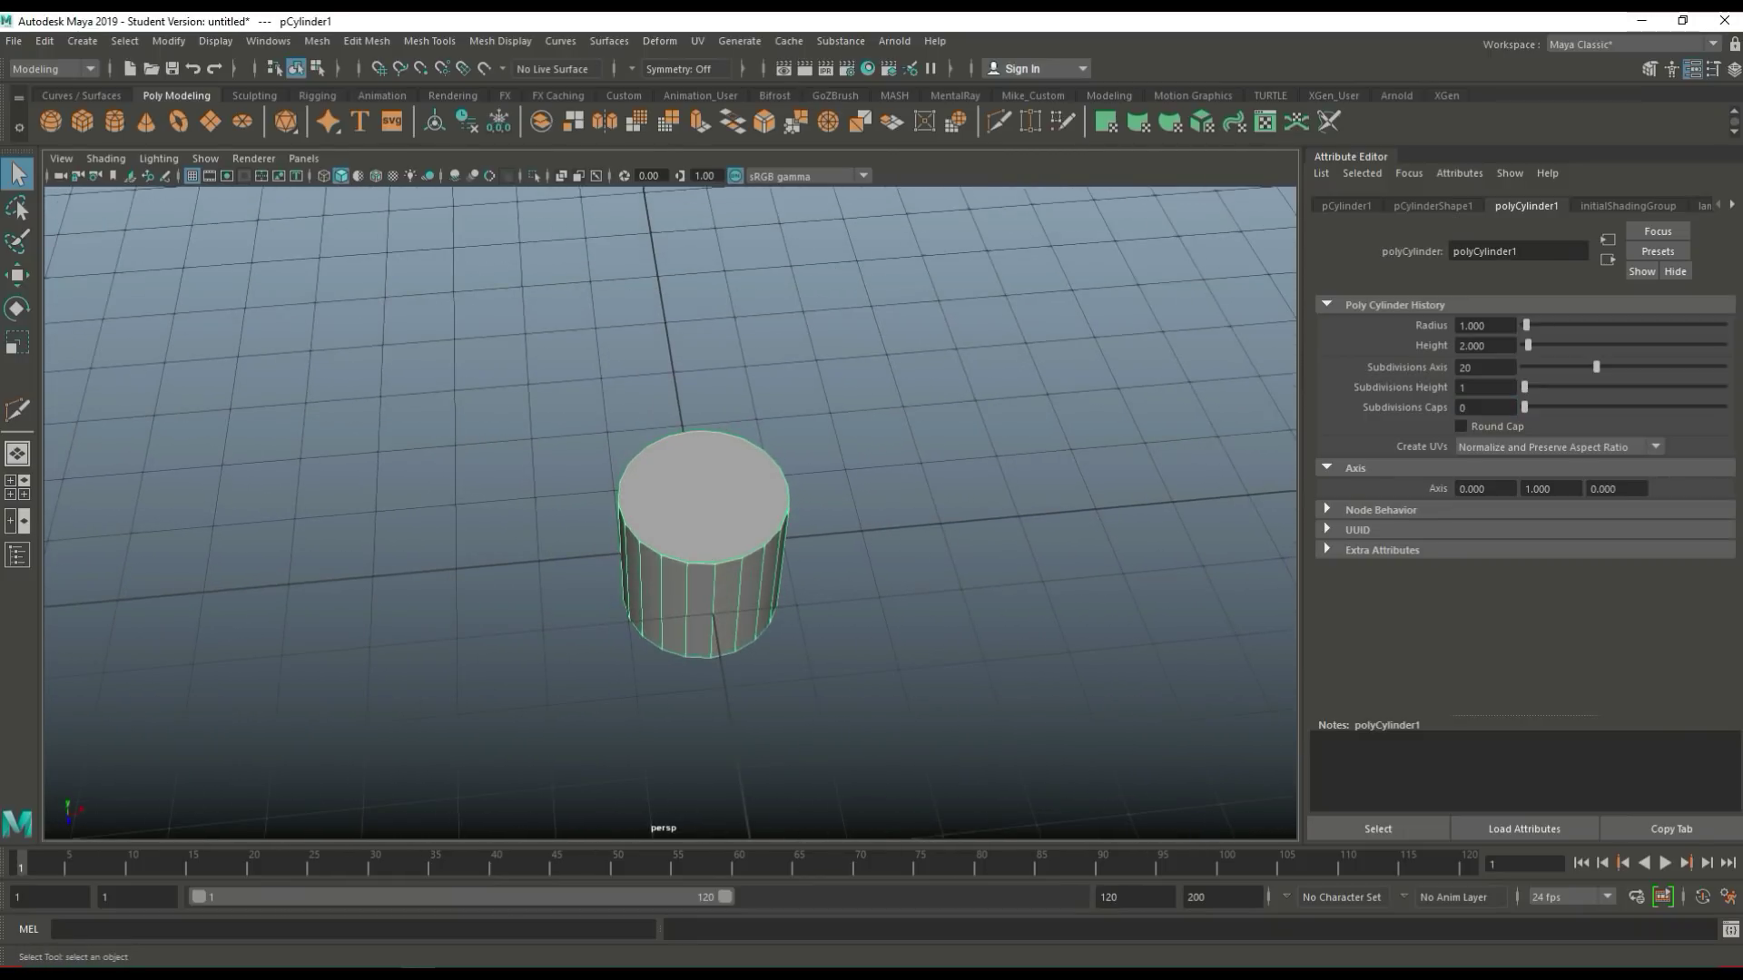
pyautogui.click(1693, 69)
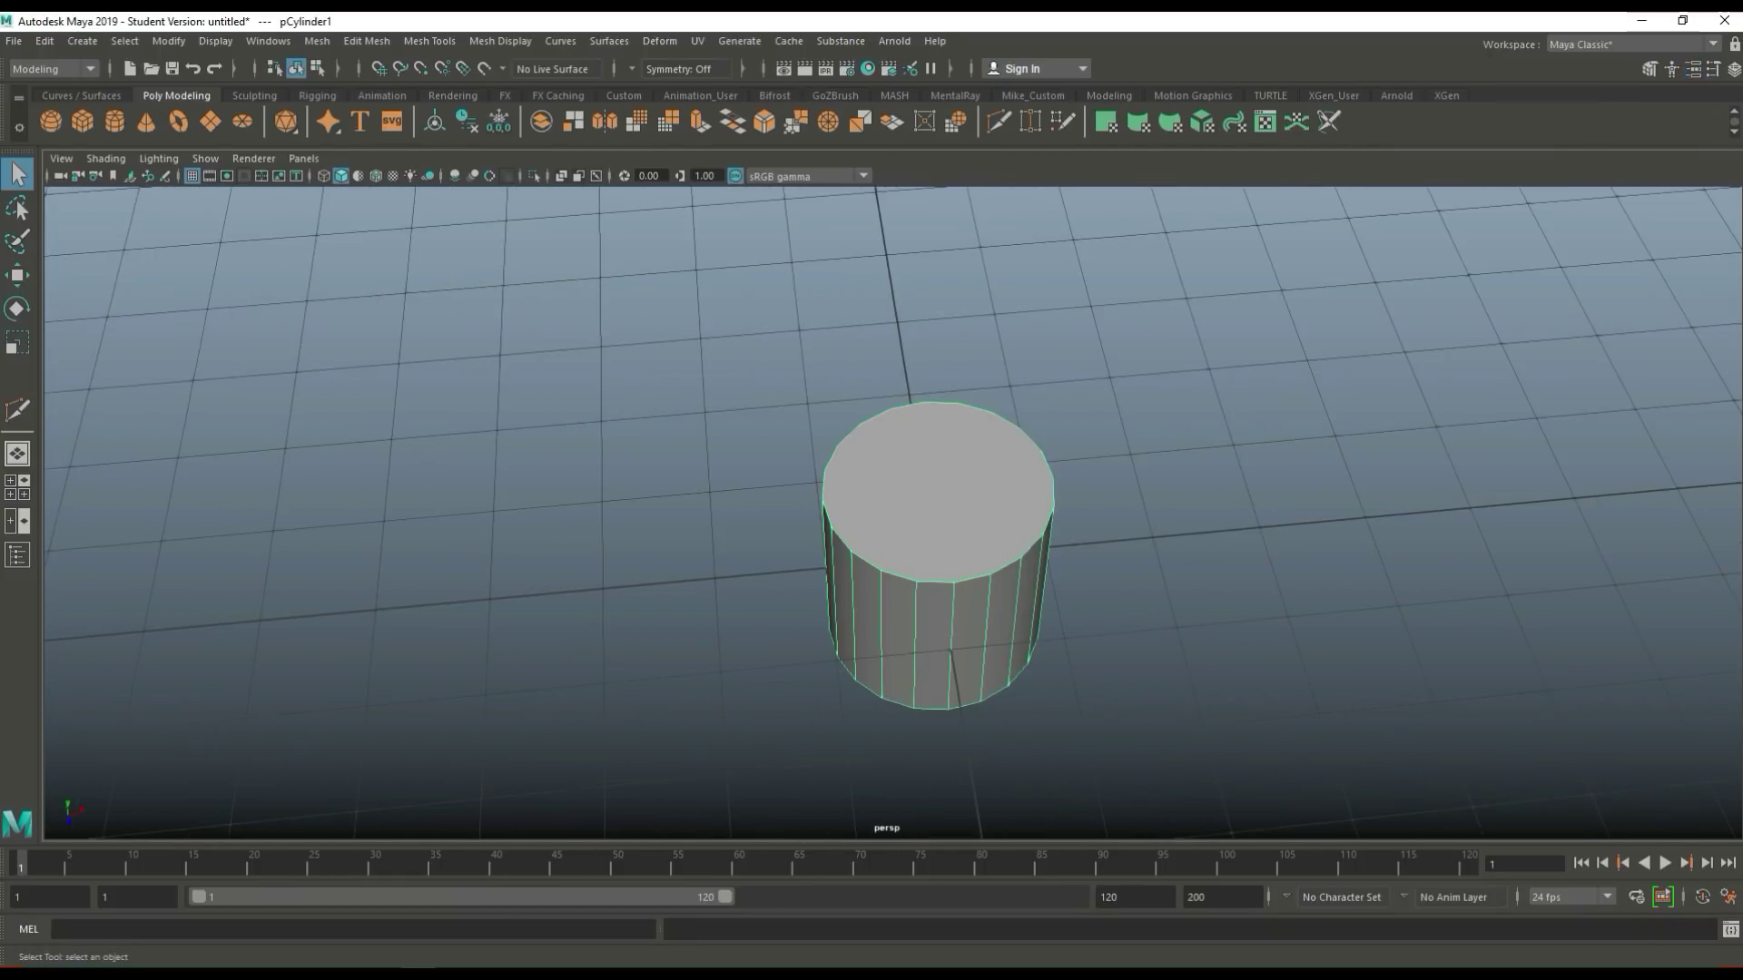
pyautogui.hotkey('ctrl', 'd')
pyautogui.press('w')
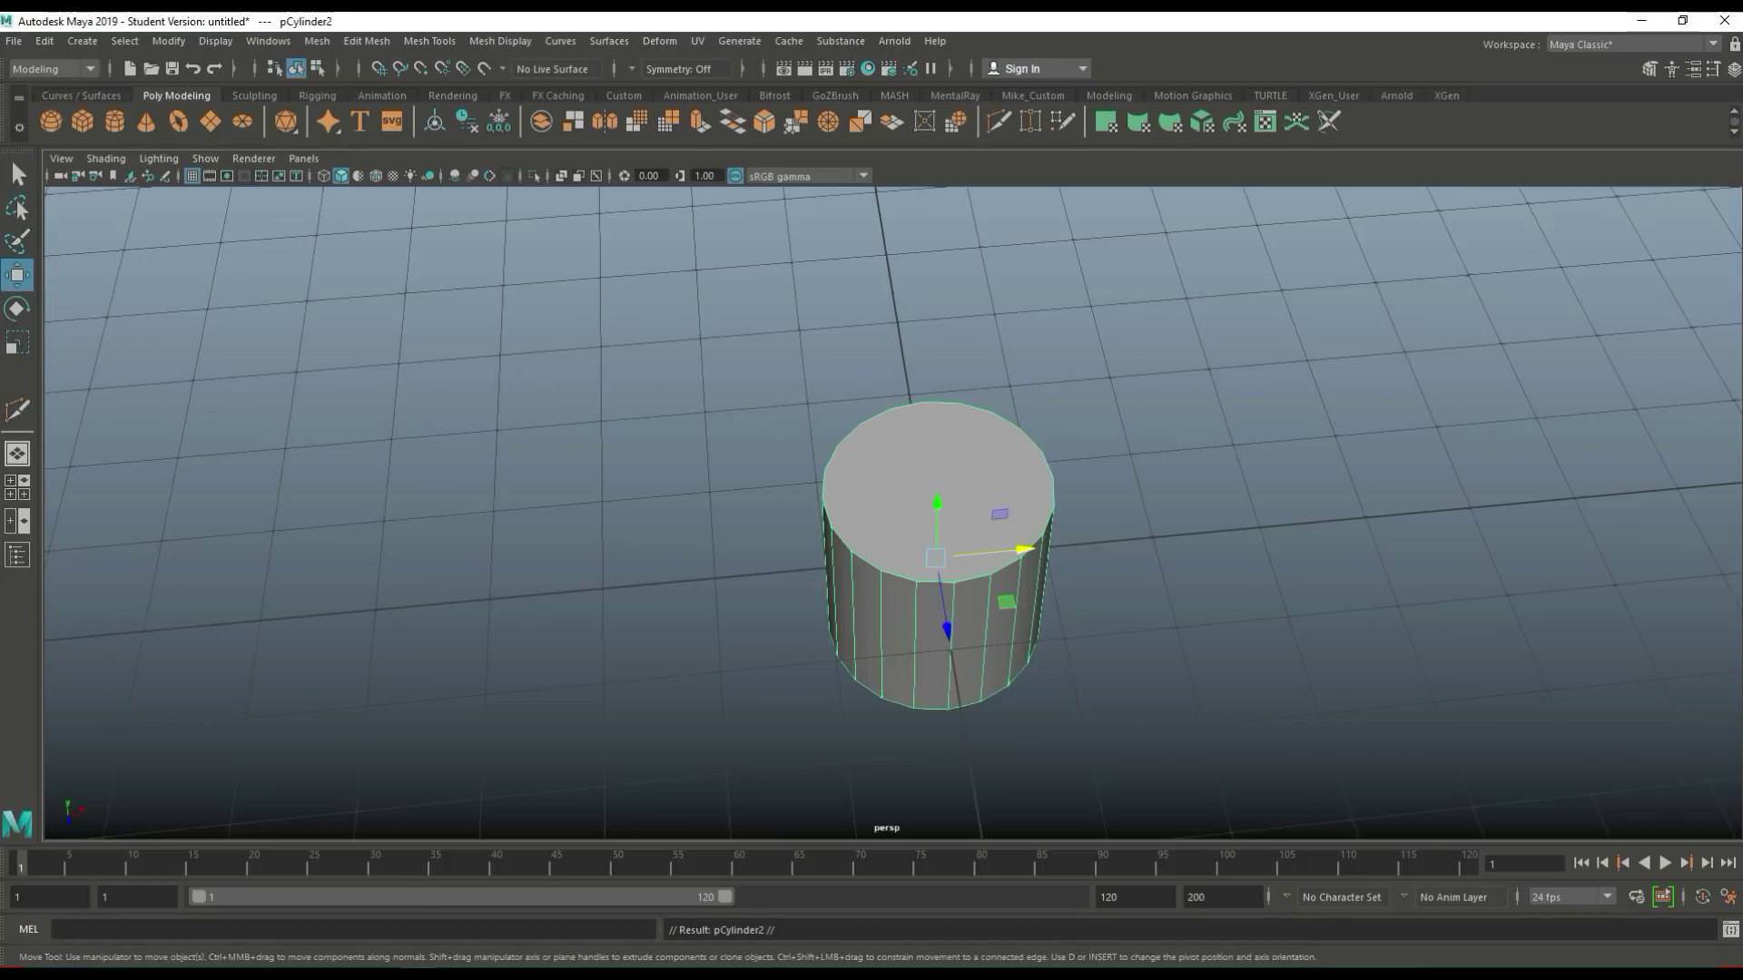
pyautogui.moveTo(1028, 549); pyautogui.dragTo(1407, 514)
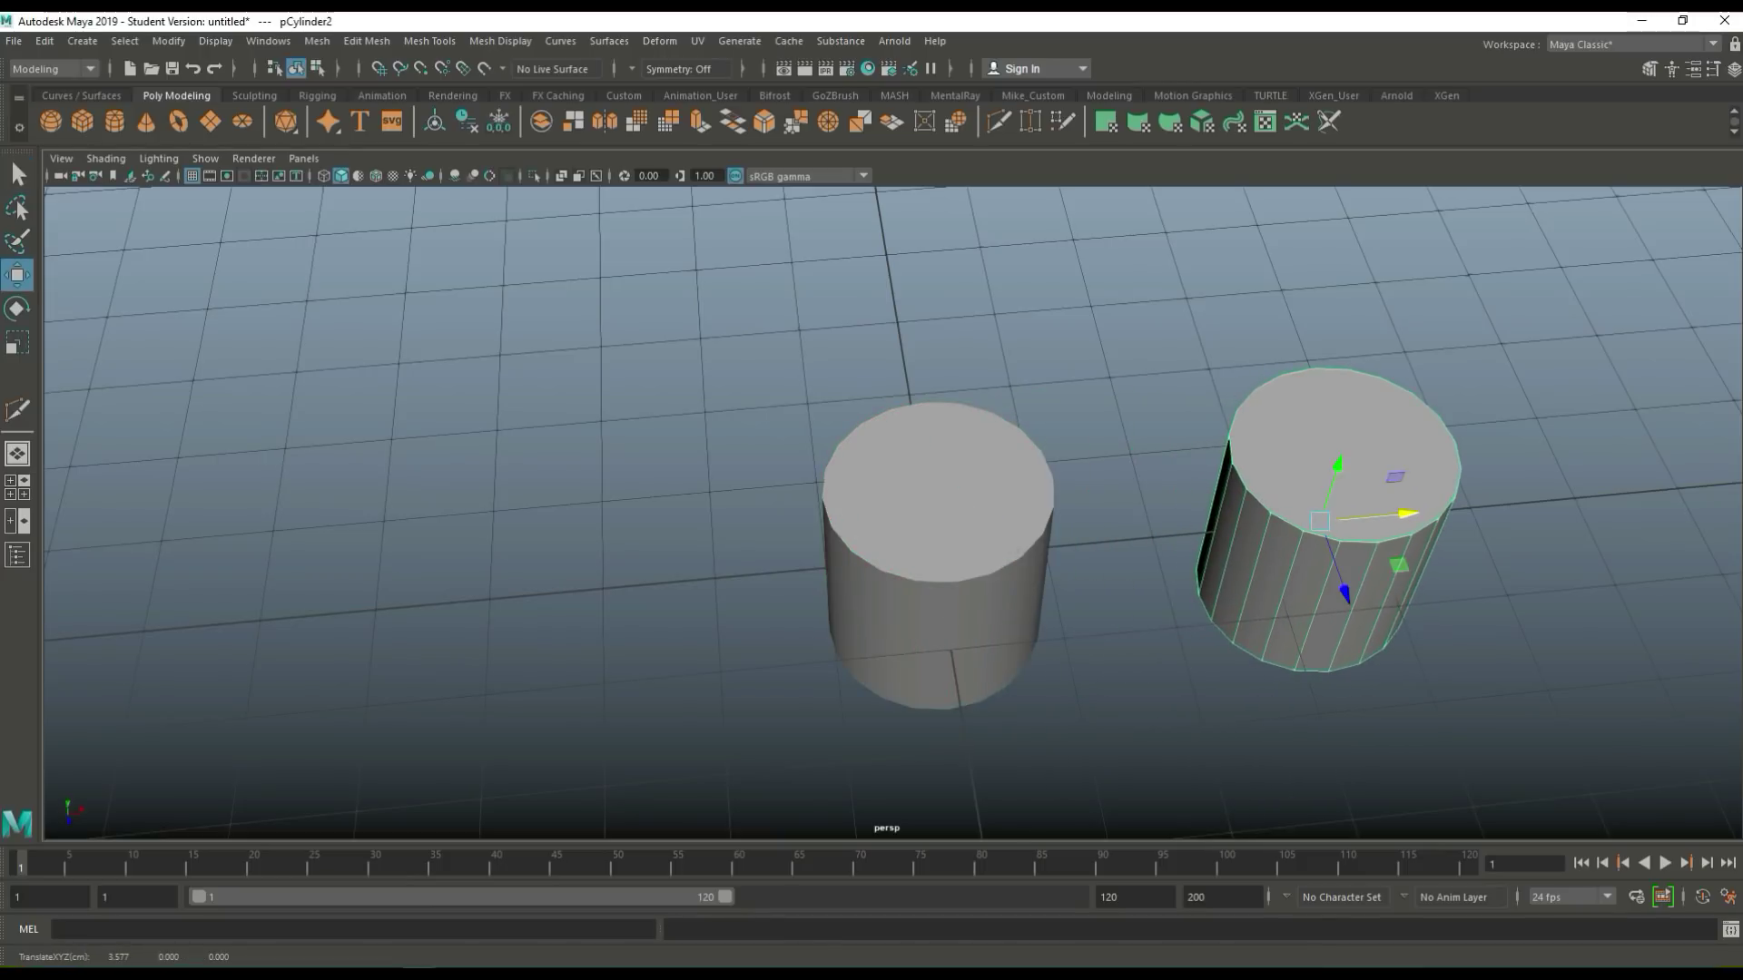
# Select the original cylinder's top cap face by converting its rim vertices to a face.
pyautogui.click(939, 545)
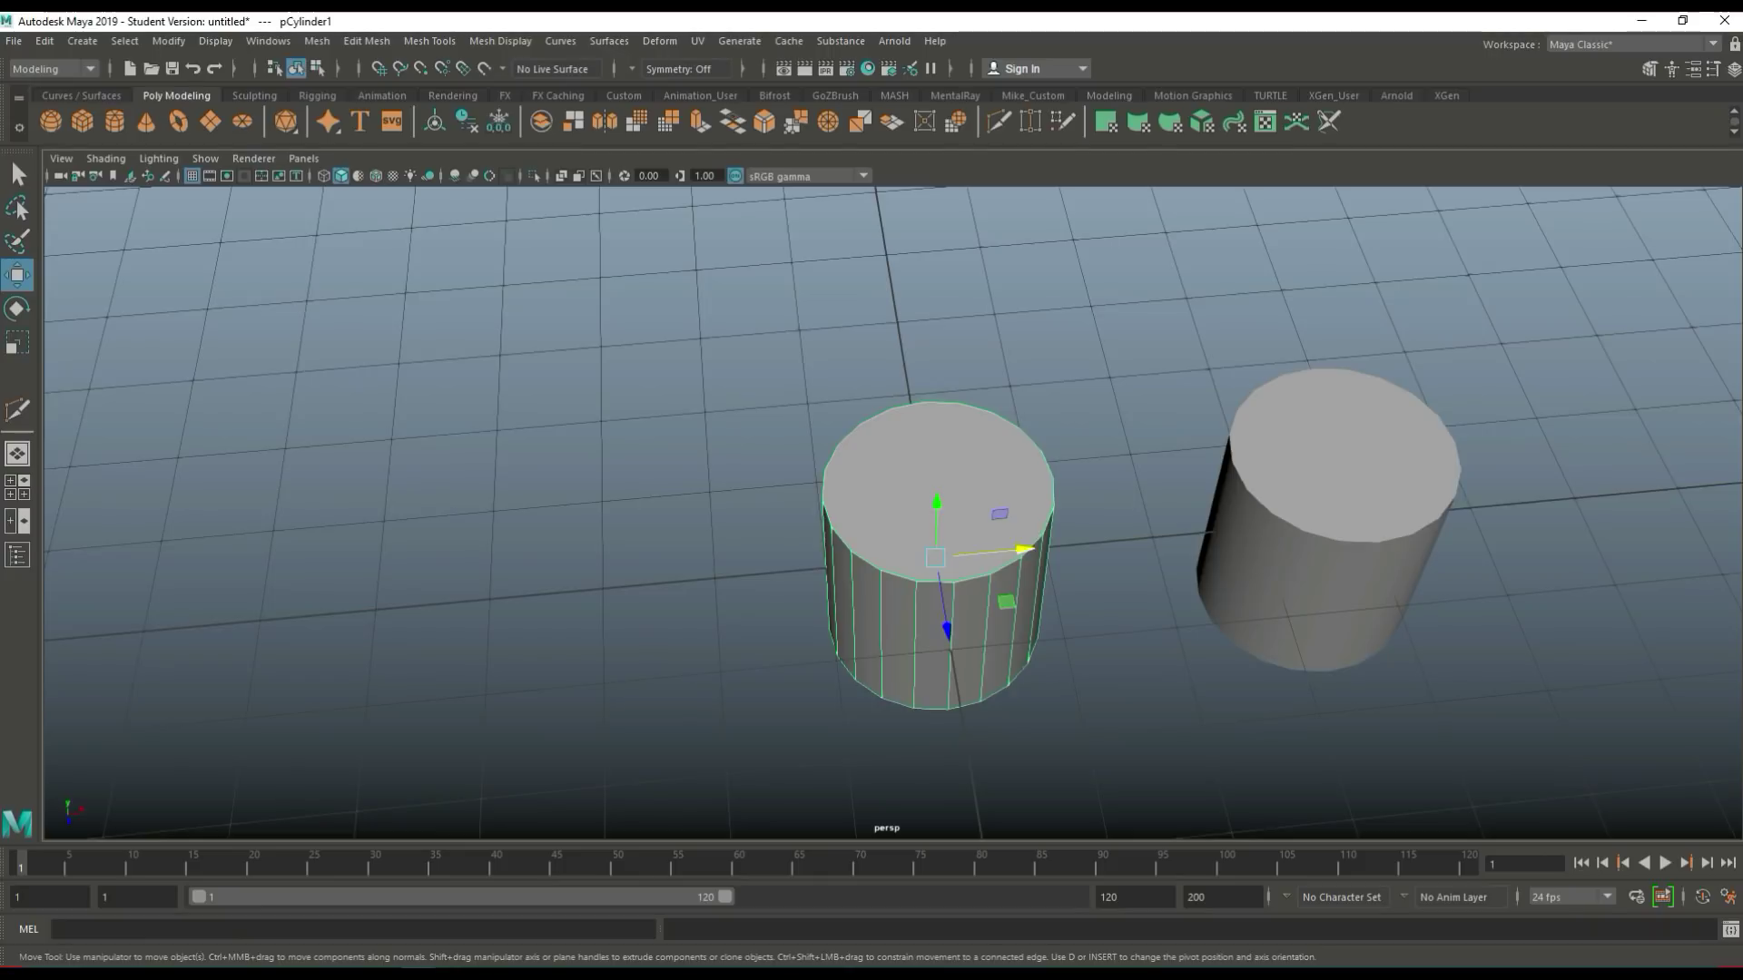
pyautogui.keyDown('alt'); pyautogui.moveTo(940, 546); pyautogui.dragTo(817, 532, button='middle'); pyautogui.keyUp('alt')
pyautogui.moveTo(836, 417); pyautogui.dragTo(837, 467, button='right')
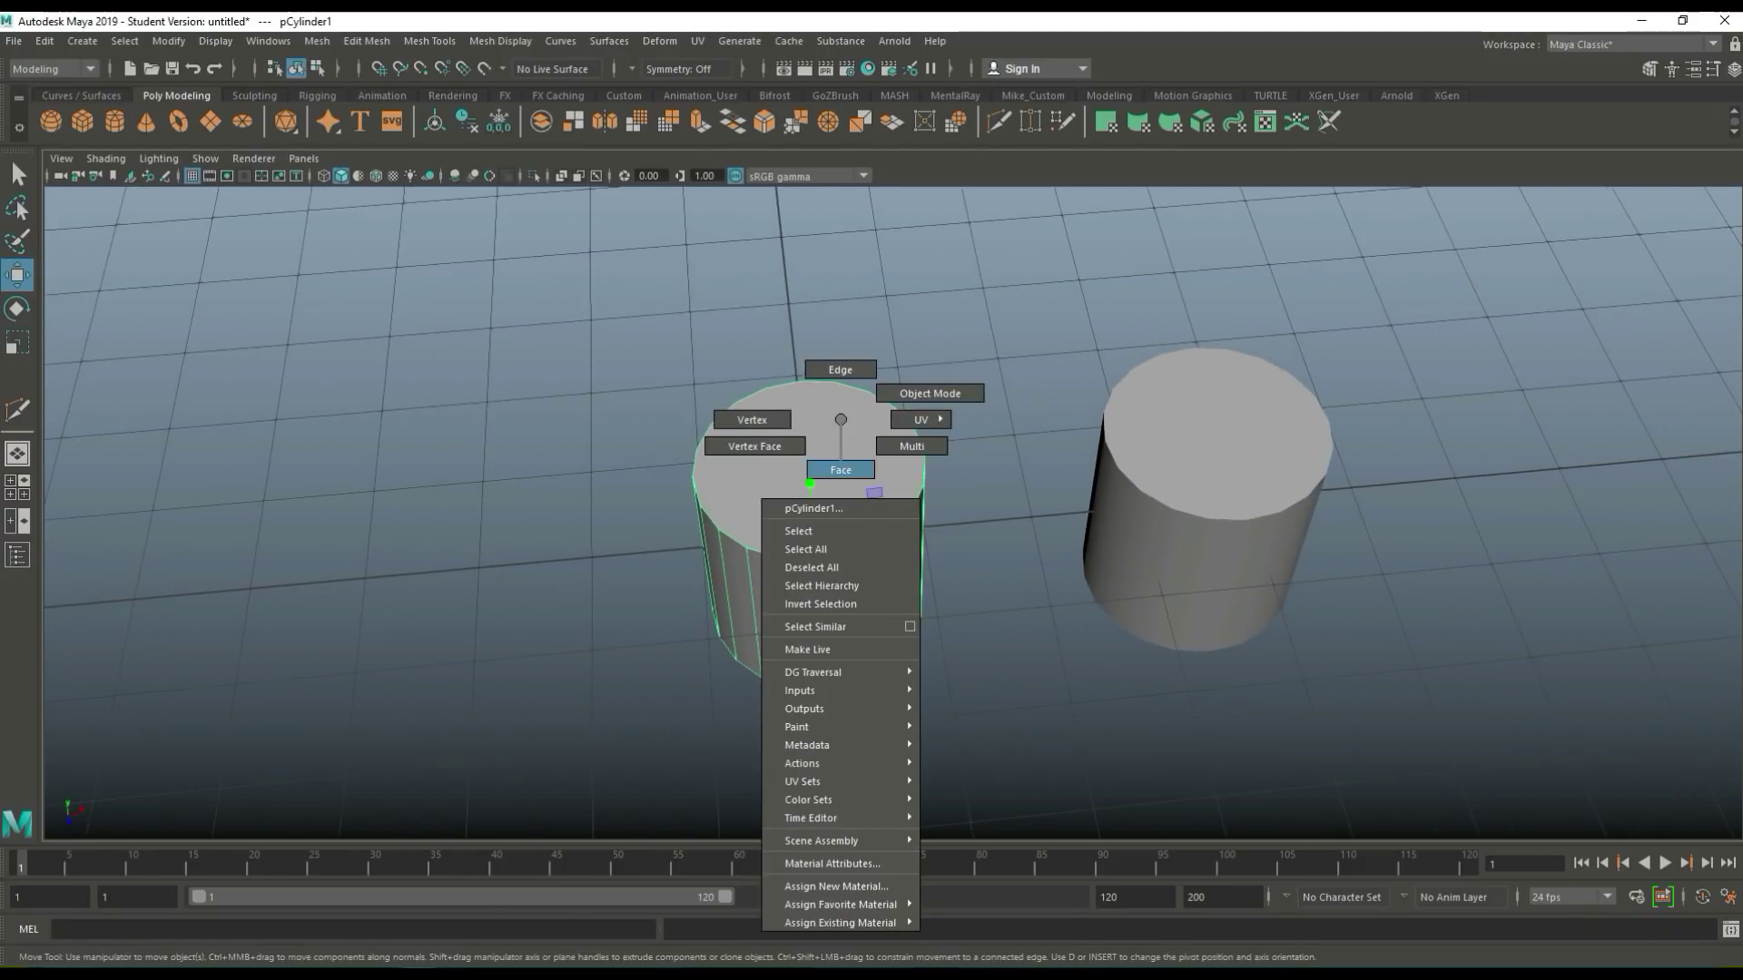
pyautogui.click(809, 470)
pyautogui.scroll(2, 809, 470)
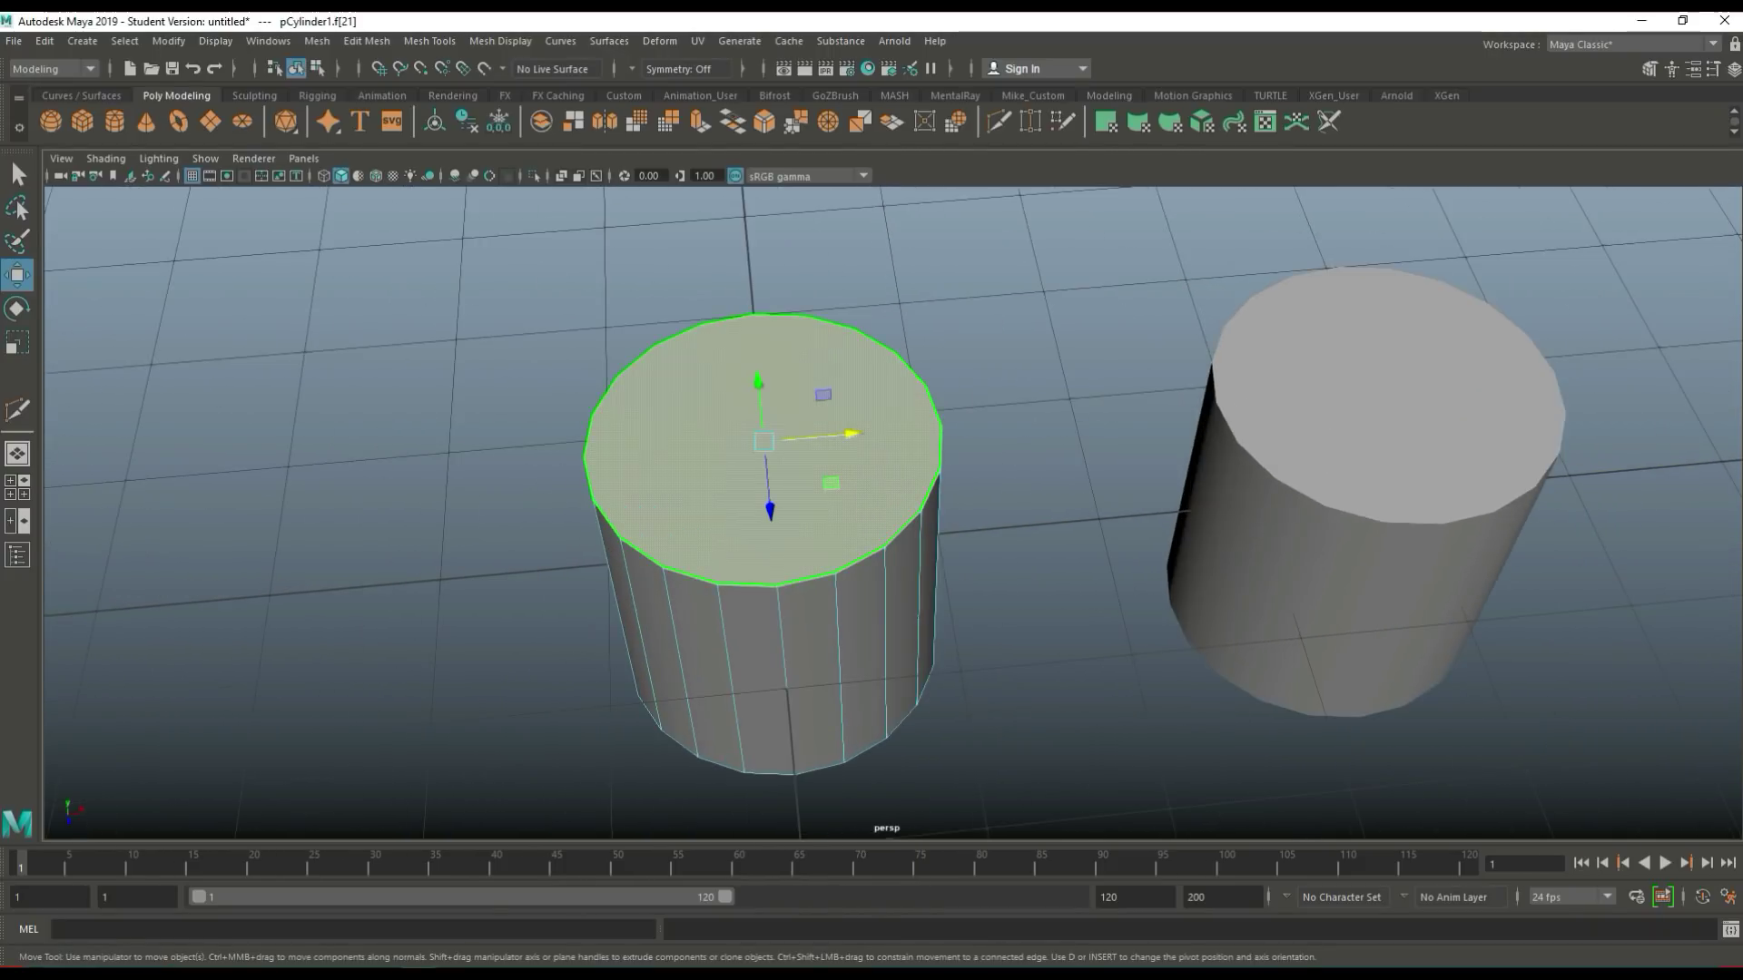
pyautogui.moveTo(681, 392); pyautogui.dragTo(594, 393, button='right')
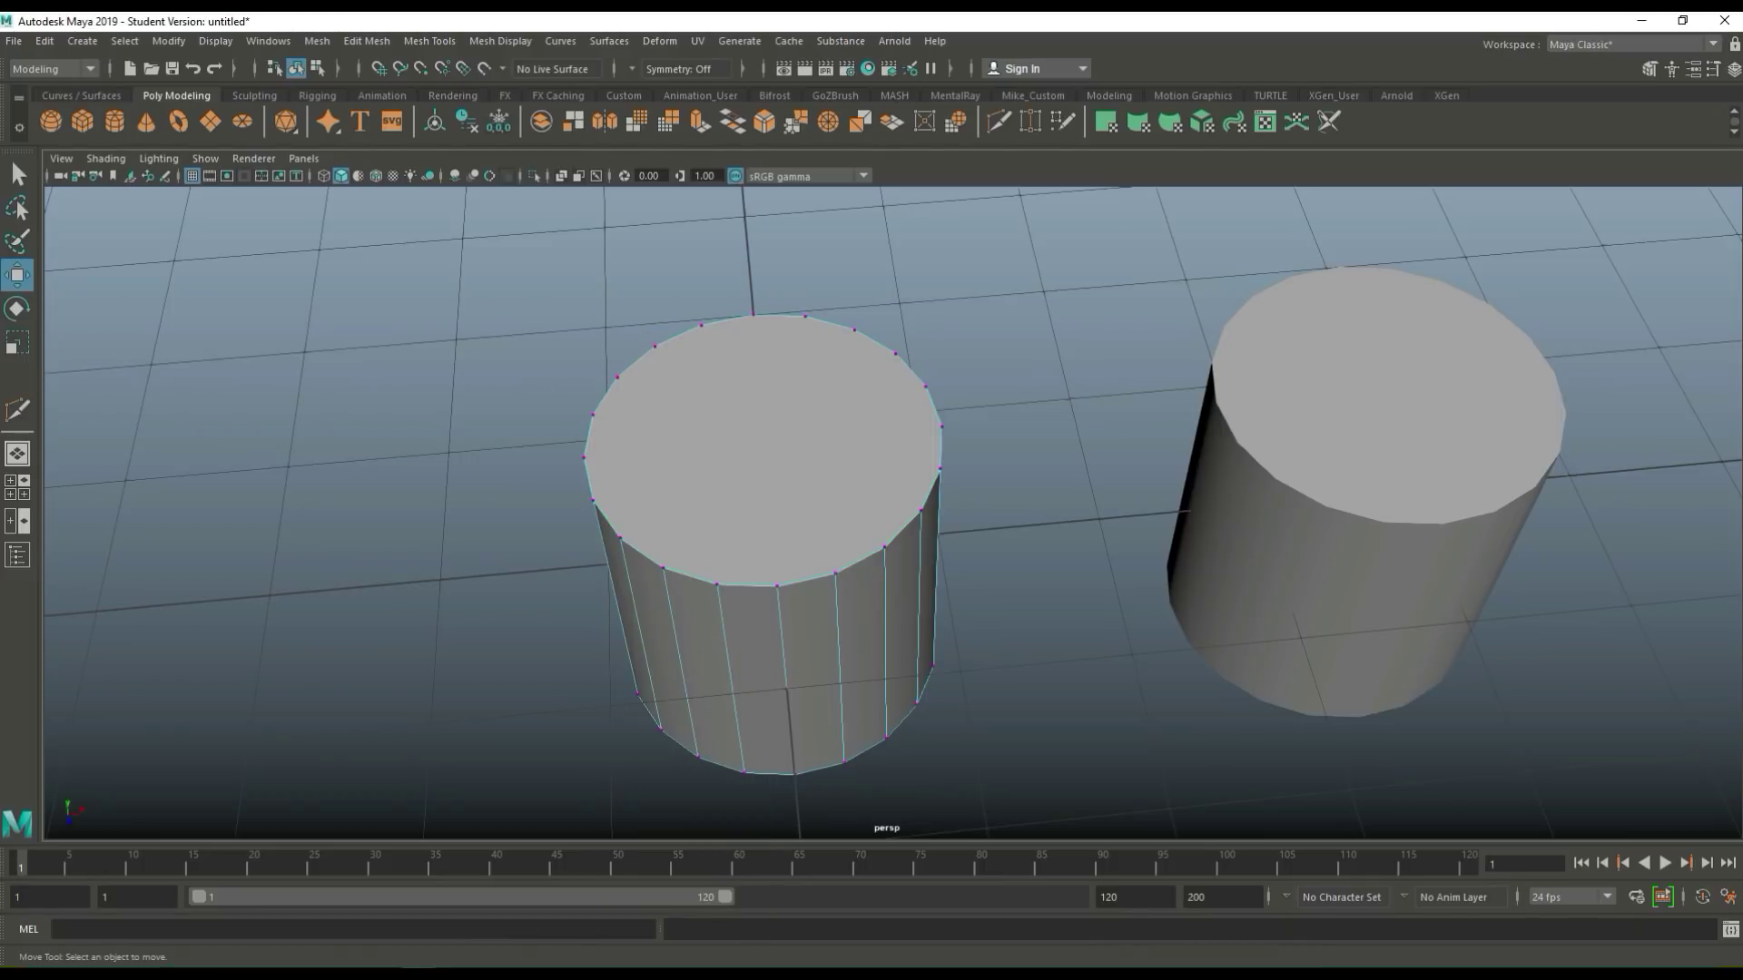
pyautogui.keyDown('alt'); pyautogui.moveTo(593, 394); pyautogui.dragTo(594, 367); pyautogui.keyUp('alt')
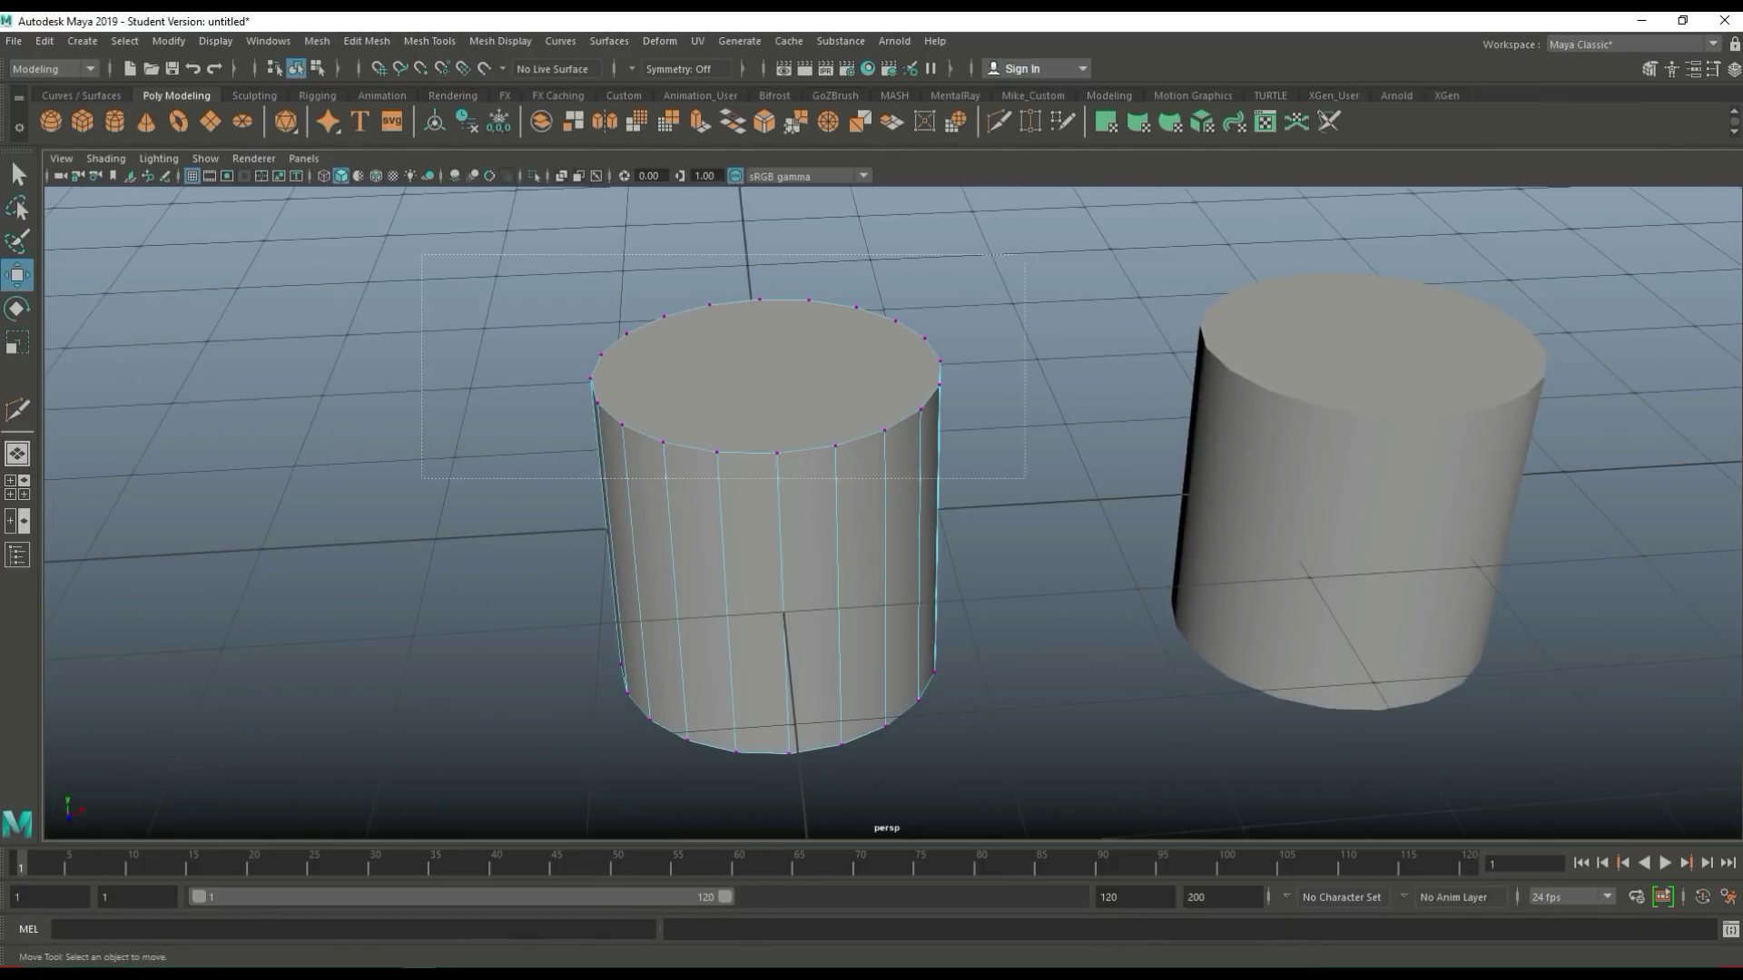
pyautogui.moveTo(422, 254); pyautogui.dragTo(981, 470)
pyautogui.scroll(2, 763, 519)
pyautogui.keyDown('alt'); pyautogui.moveTo(763, 518); pyautogui.dragTo(735, 491); pyautogui.keyUp('alt')
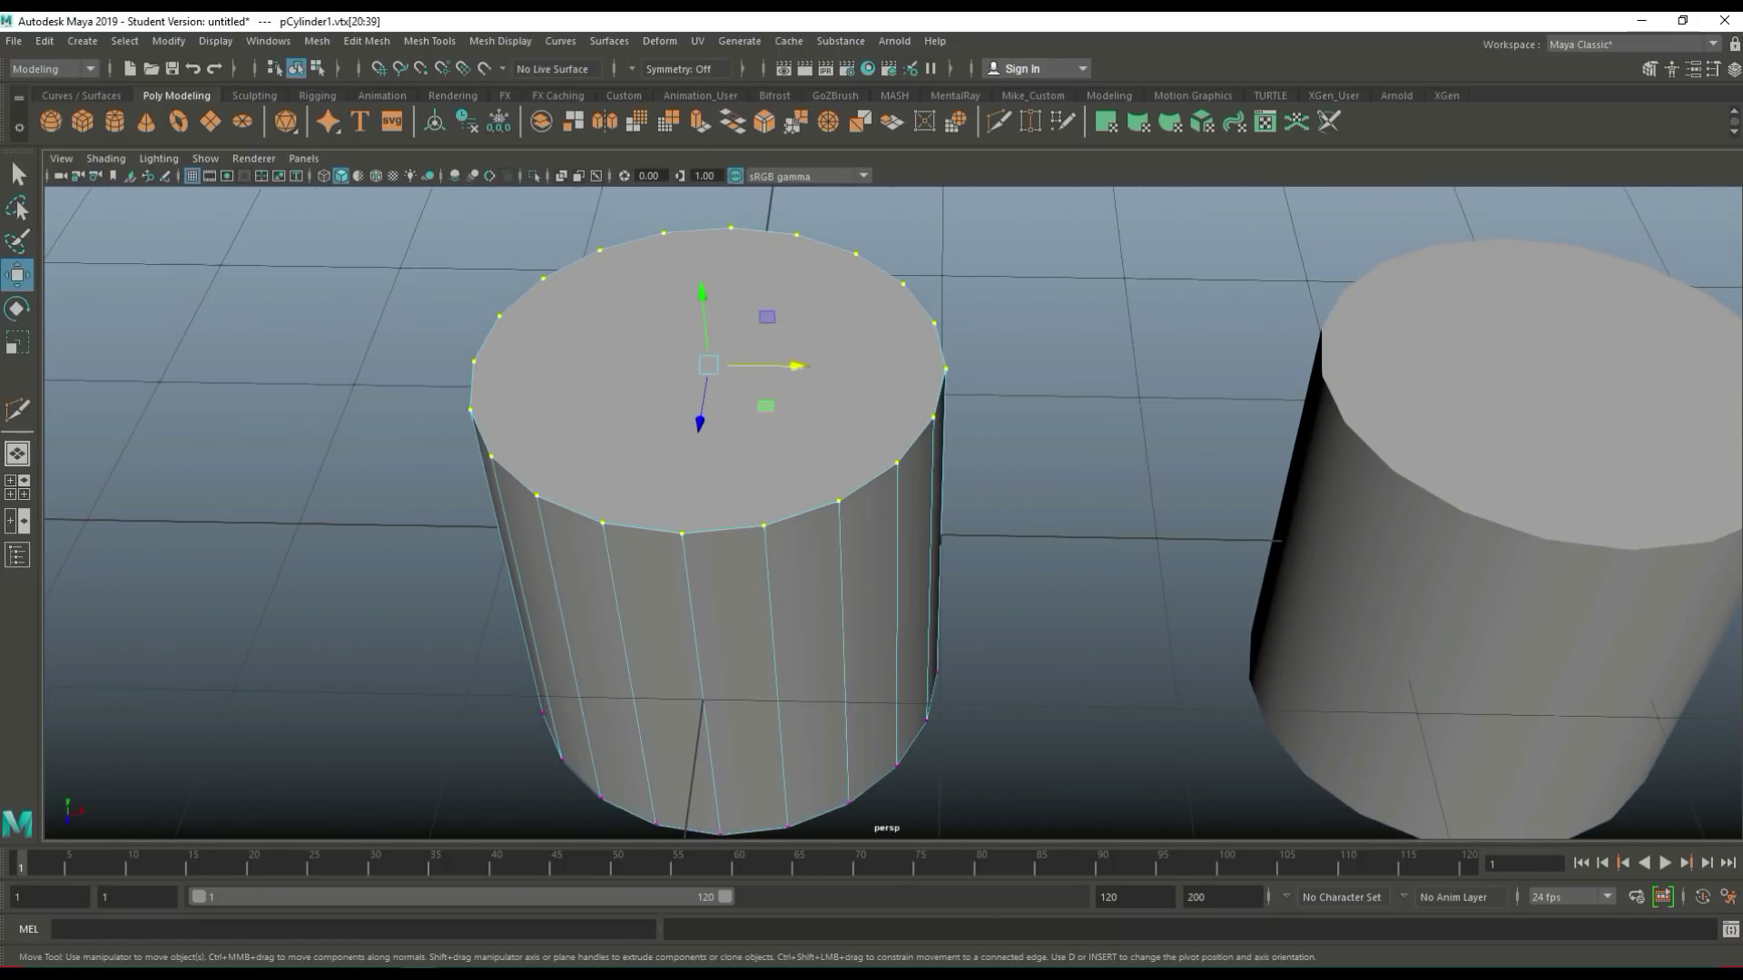
pyautogui.keyDown('alt'); pyautogui.moveTo(871, 517); pyautogui.dragTo(872, 545); pyautogui.keyUp('alt')
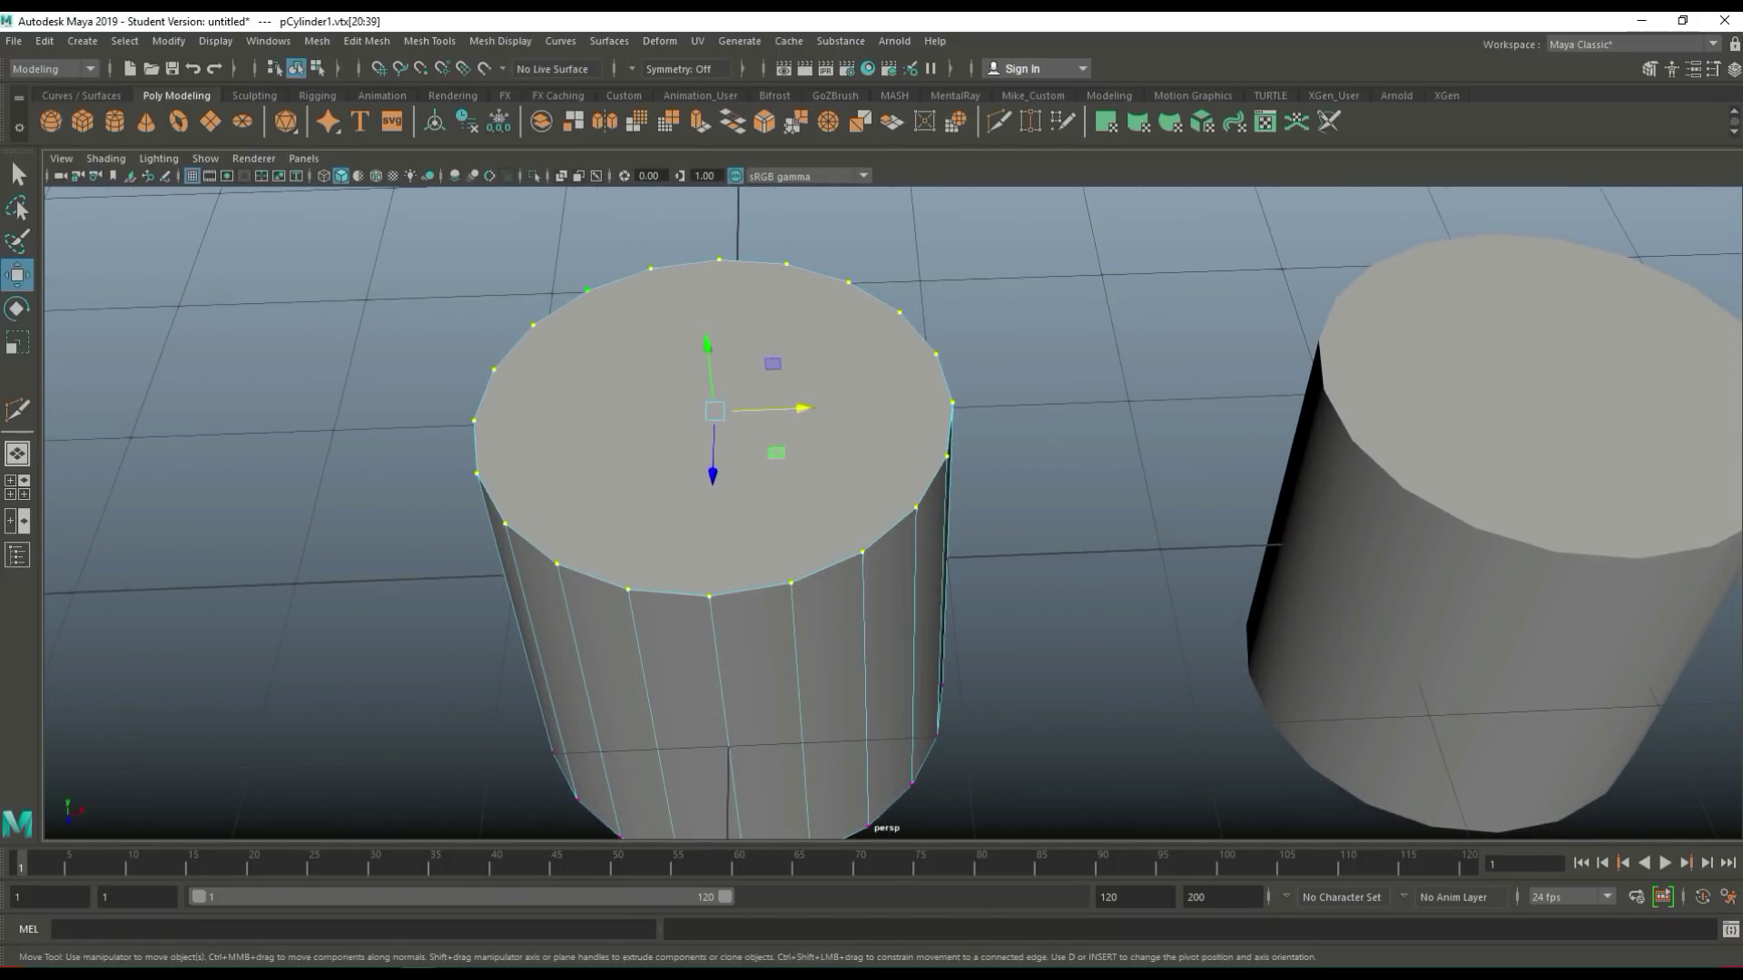
pyautogui.keyDown('ctrl'); pyautogui.moveTo(649, 345); pyautogui.dragTo(650, 386, button='right'); pyautogui.keyUp('ctrl')
pyautogui.click(367, 41)
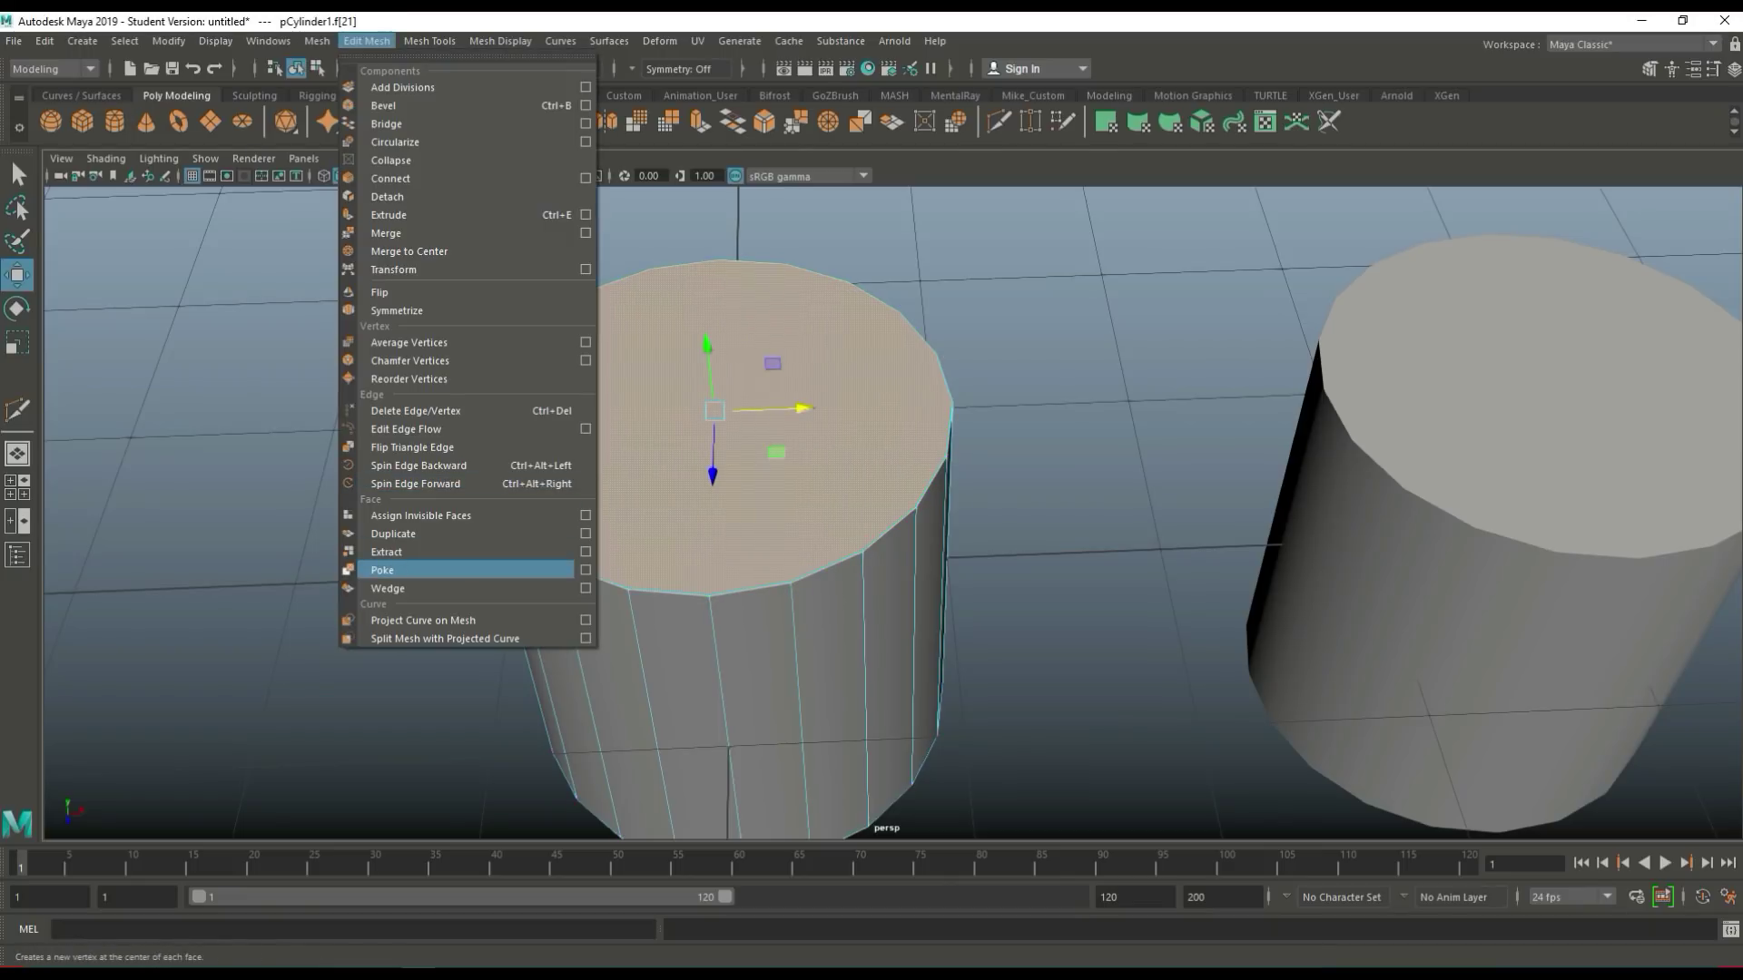
pyautogui.click(395, 569)
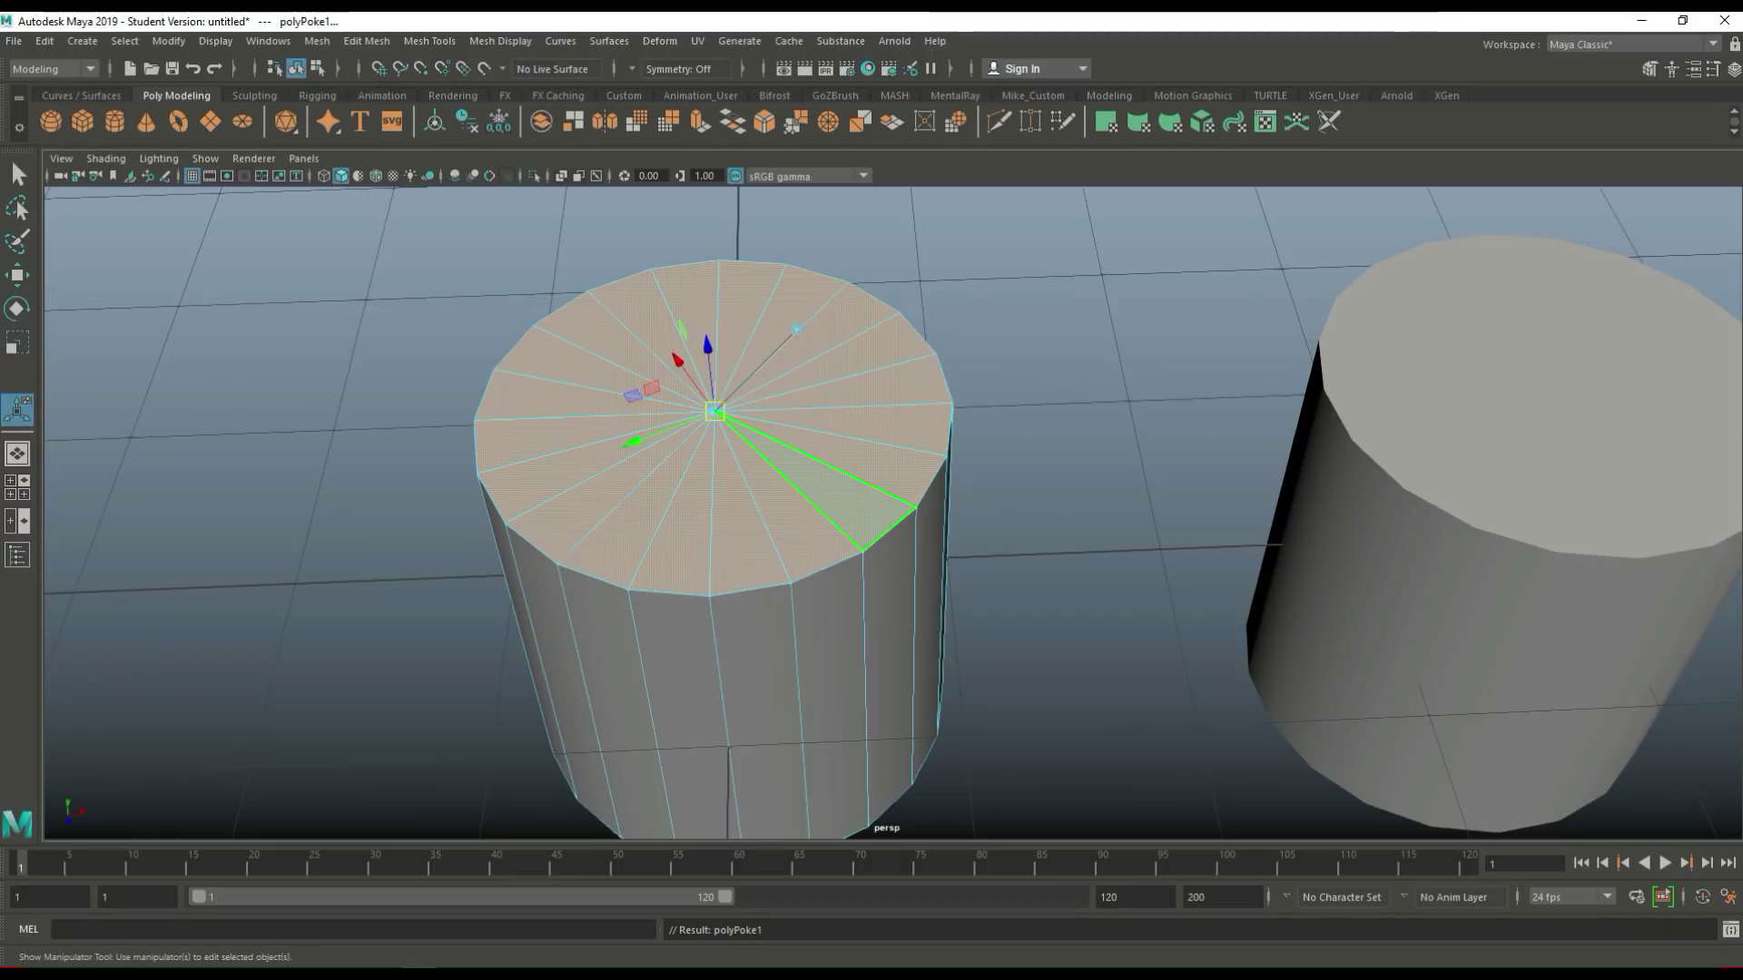
pyautogui.keyDown('alt'); pyautogui.moveTo(926, 469); pyautogui.dragTo(886, 571); pyautogui.keyUp('alt')
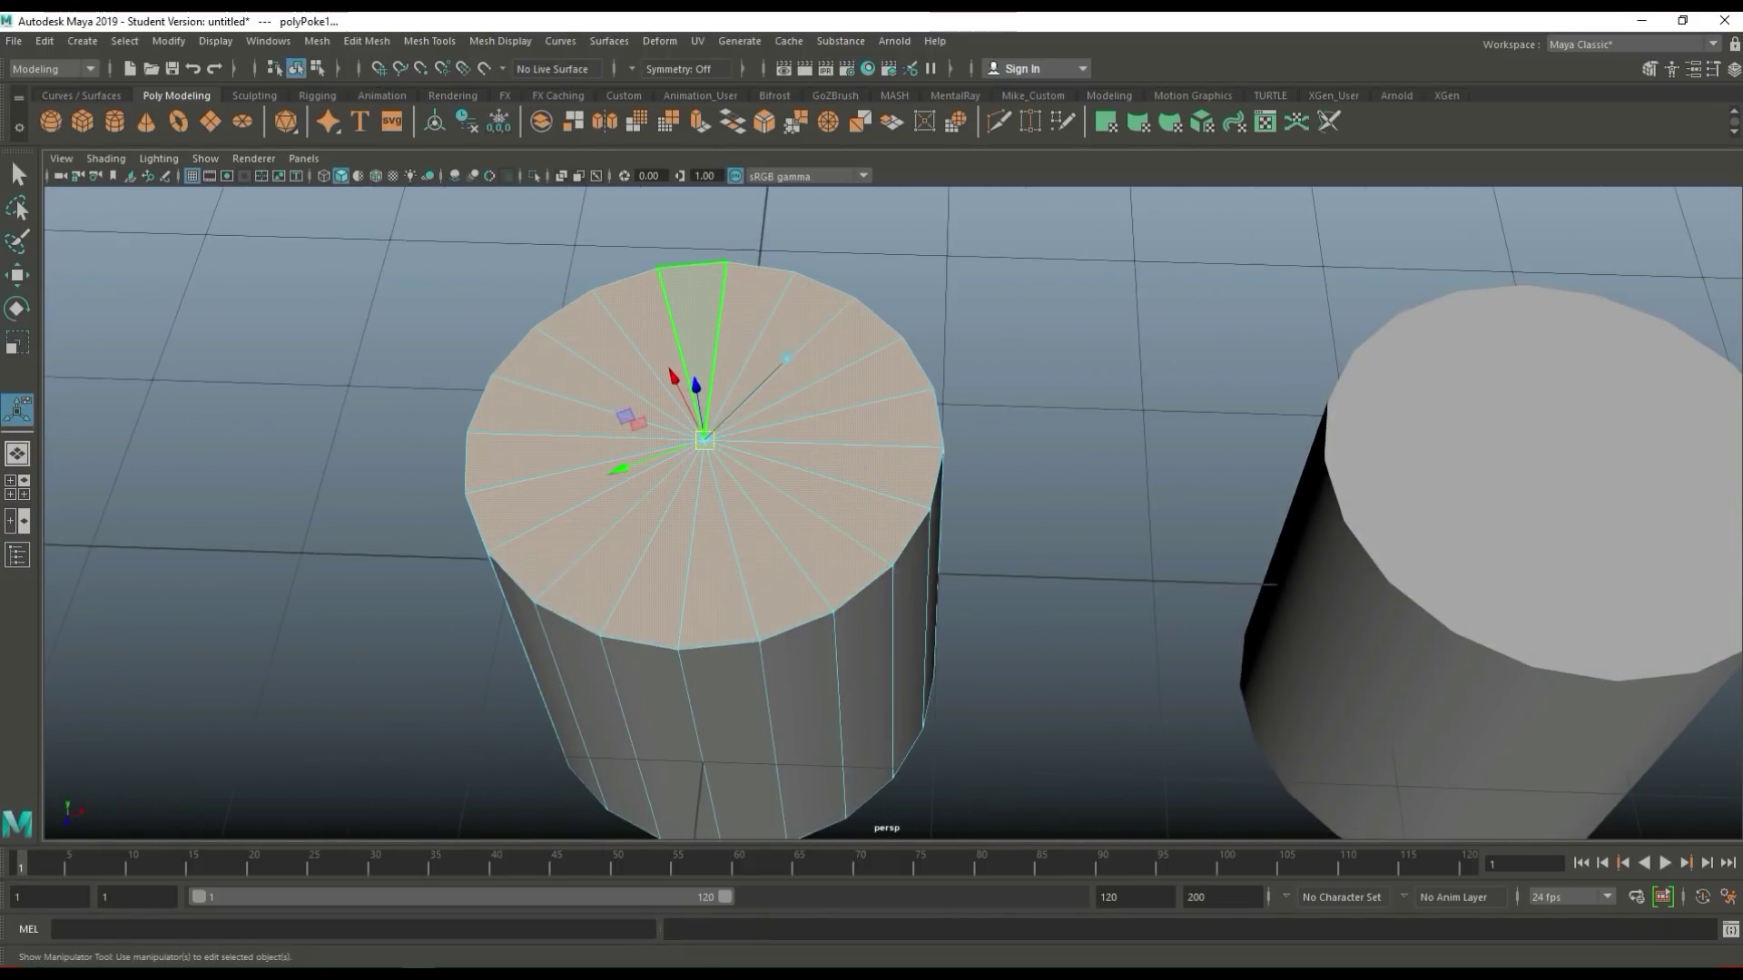
pyautogui.rightClick(698, 278)
pyautogui.moveTo(699, 278); pyautogui.dragTo(699, 328, button='right')
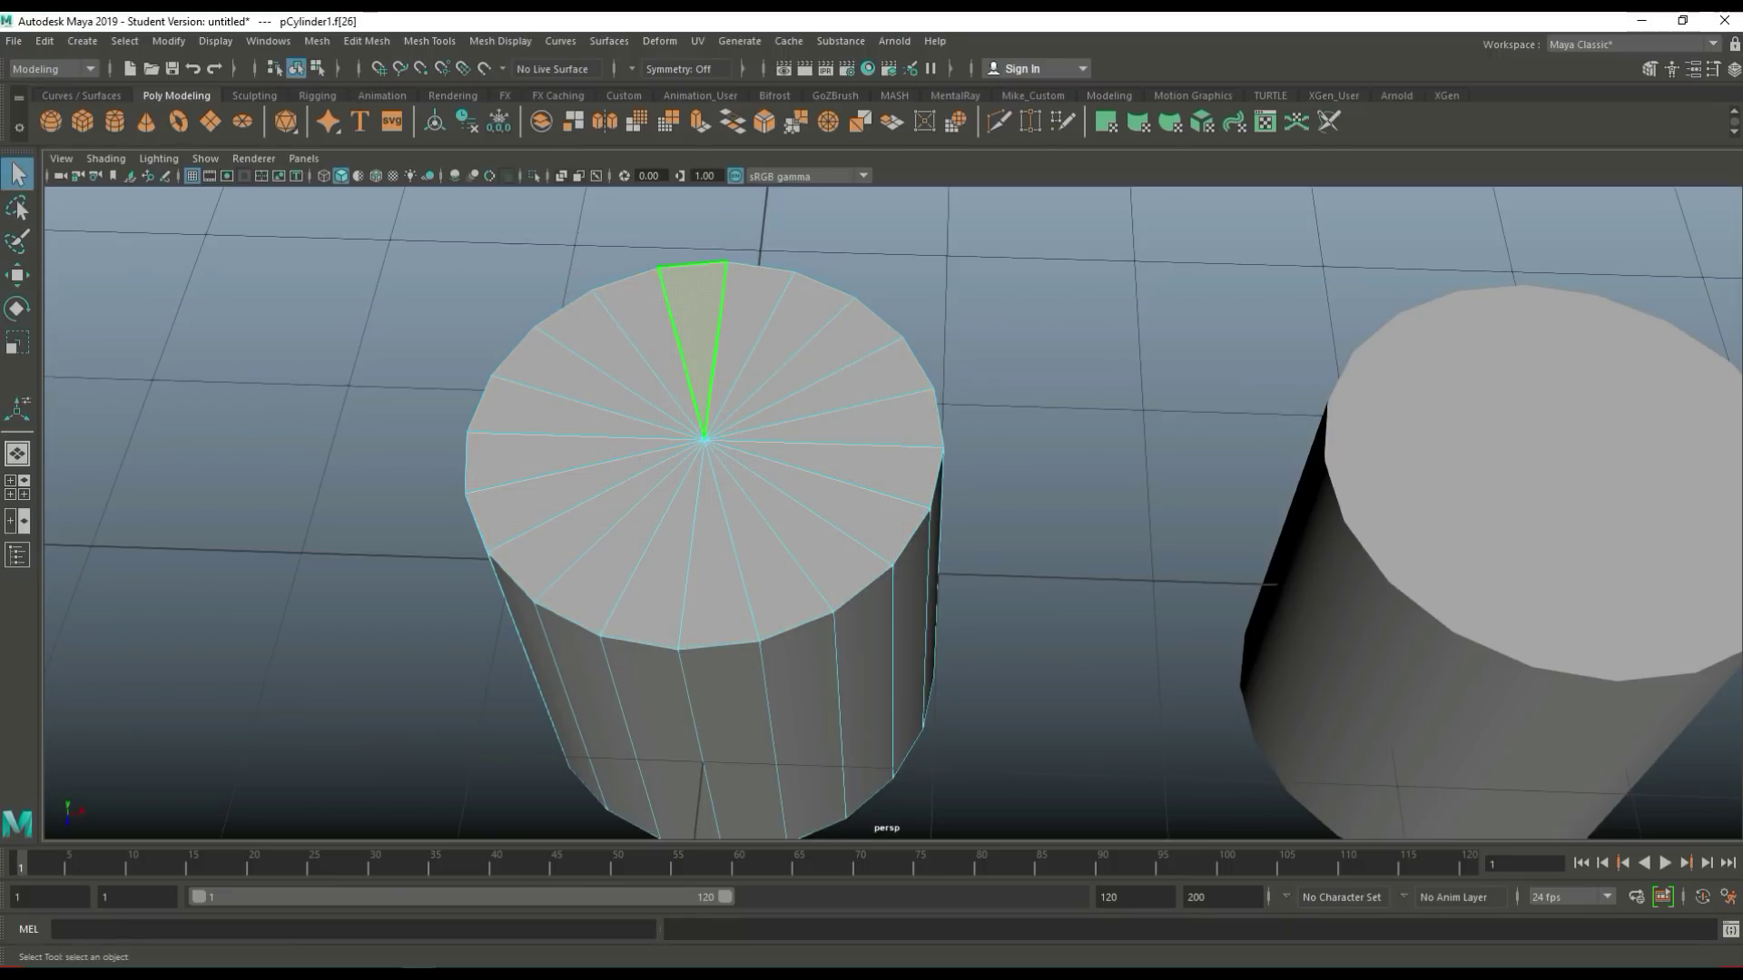
pyautogui.click(578, 380)
pyautogui.click(555, 416)
pyautogui.click(546, 455)
pyautogui.click(553, 495)
pyautogui.click(613, 559)
pyautogui.click(653, 558)
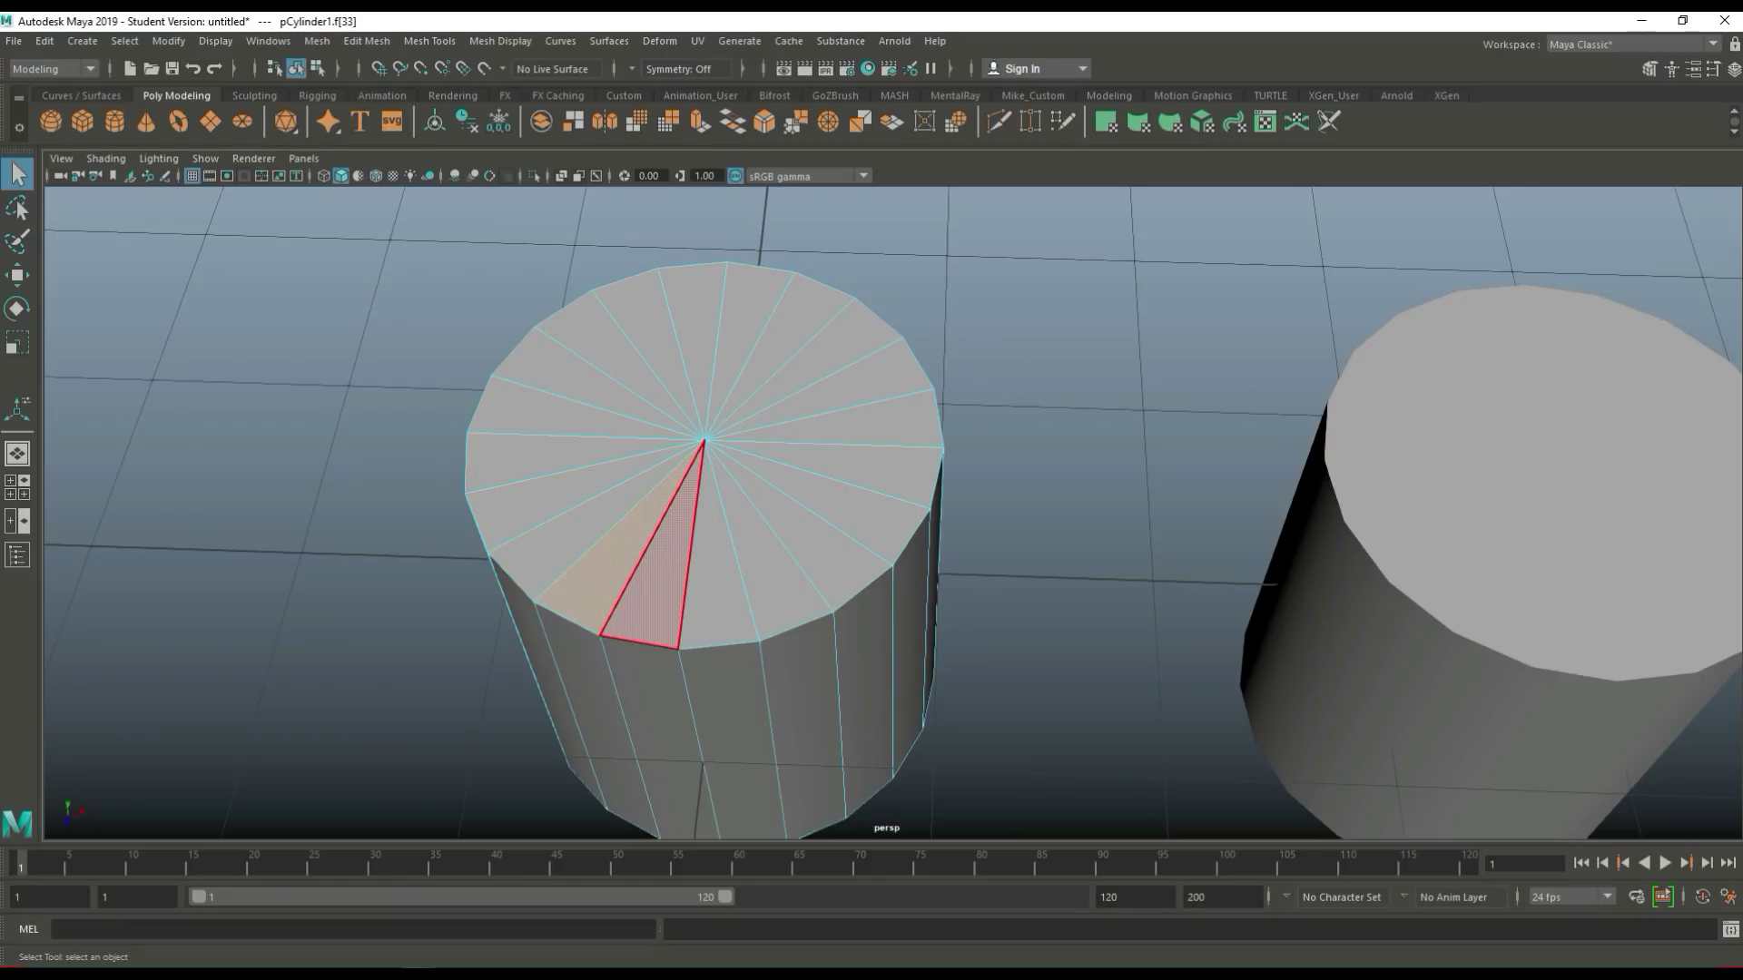
pyautogui.click(719, 565)
pyautogui.click(731, 736)
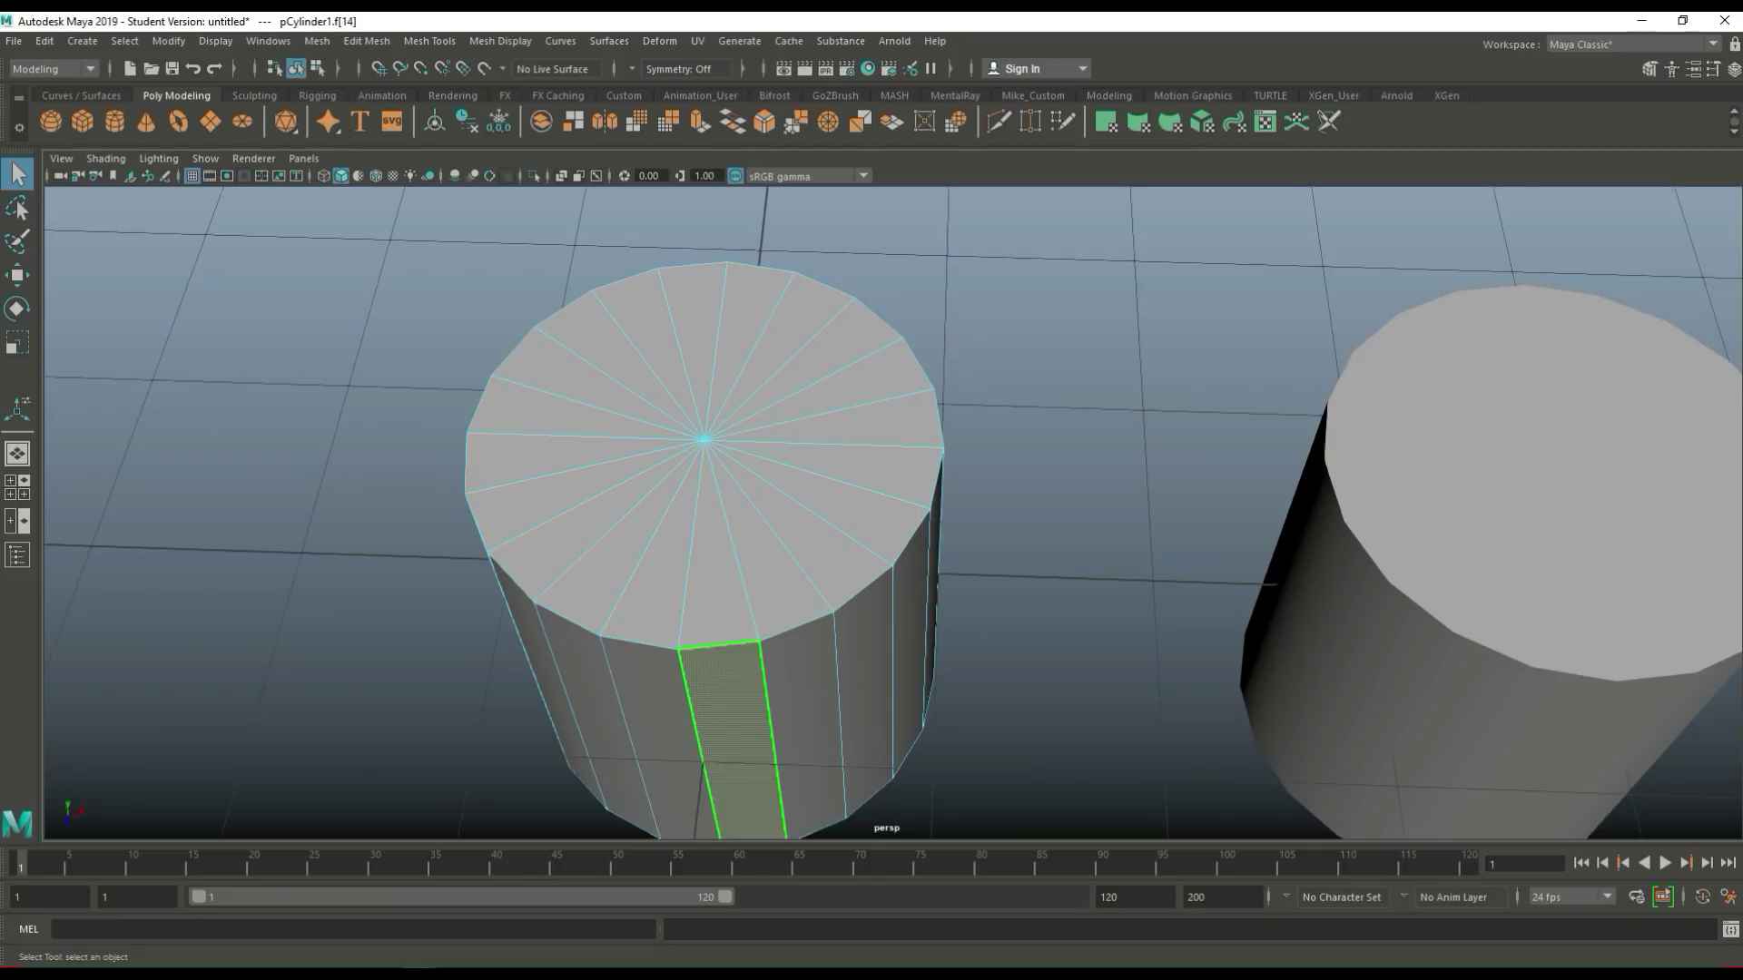
pyautogui.scroll(-3, 817, 572)
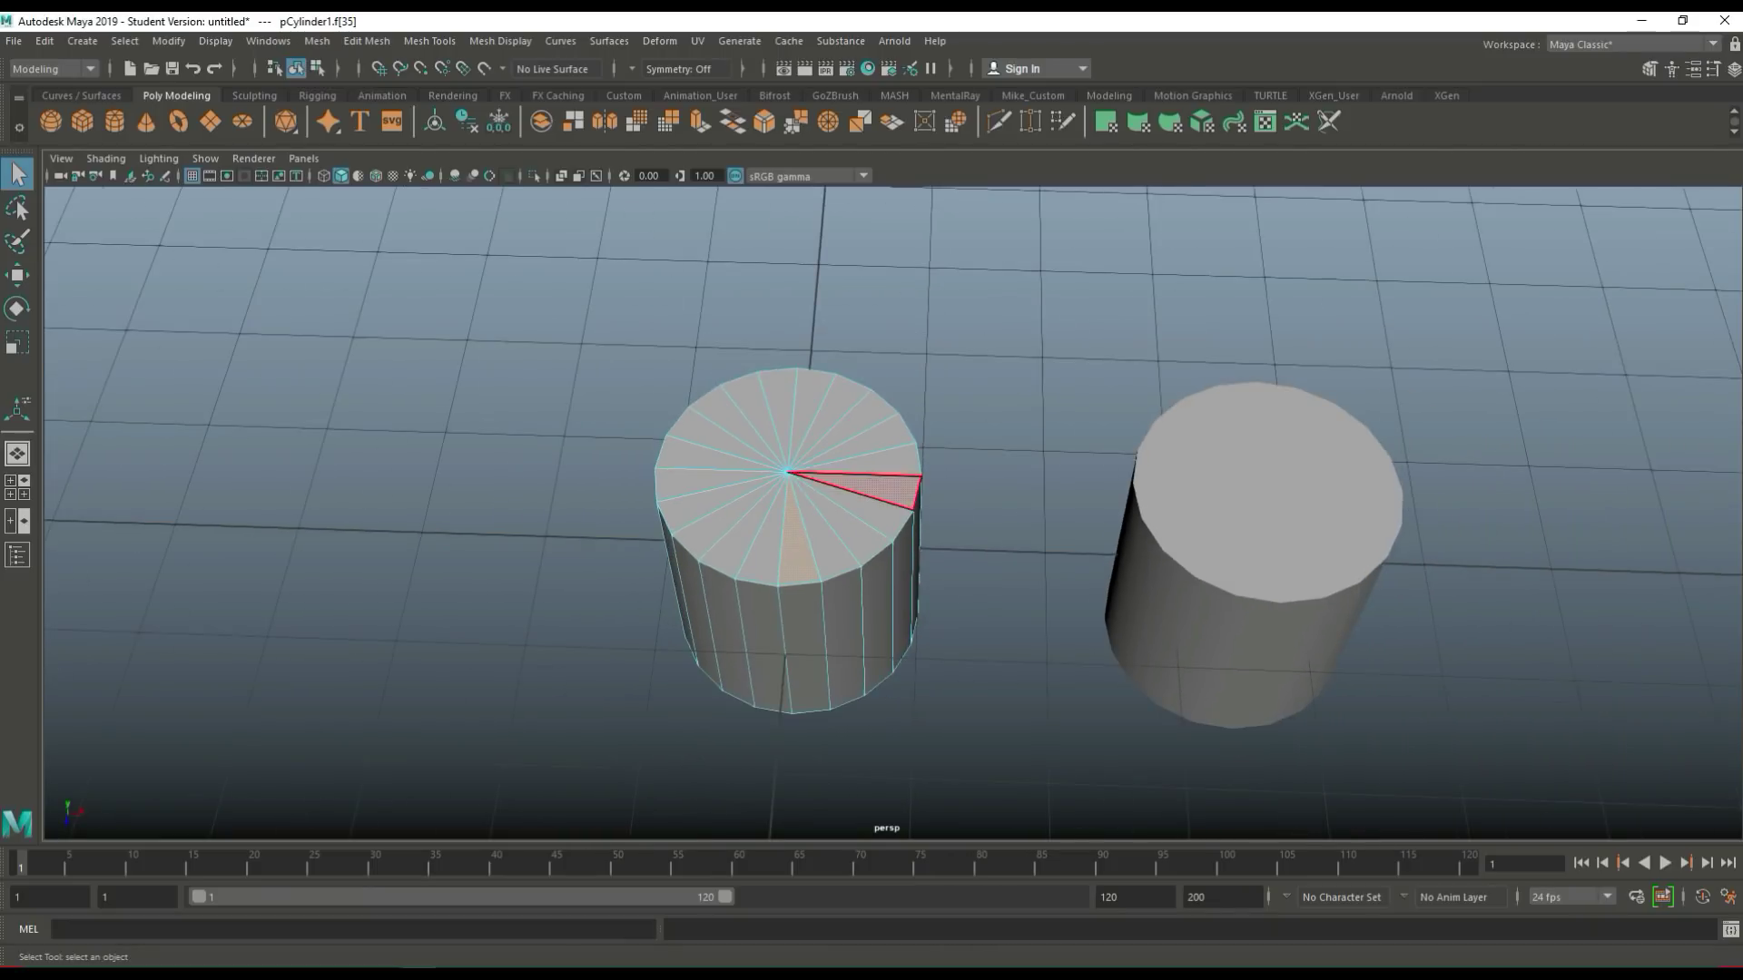
pyautogui.scroll(3, 898, 504)
pyautogui.scroll(1, 898, 504)
# Select pCylinder2 and frame both cylinders in a maximised top view.
pyautogui.keyDown('alt'); pyautogui.moveTo(1361, 545); pyautogui.dragTo(763, 463, button='middle'); pyautogui.keyUp('alt')
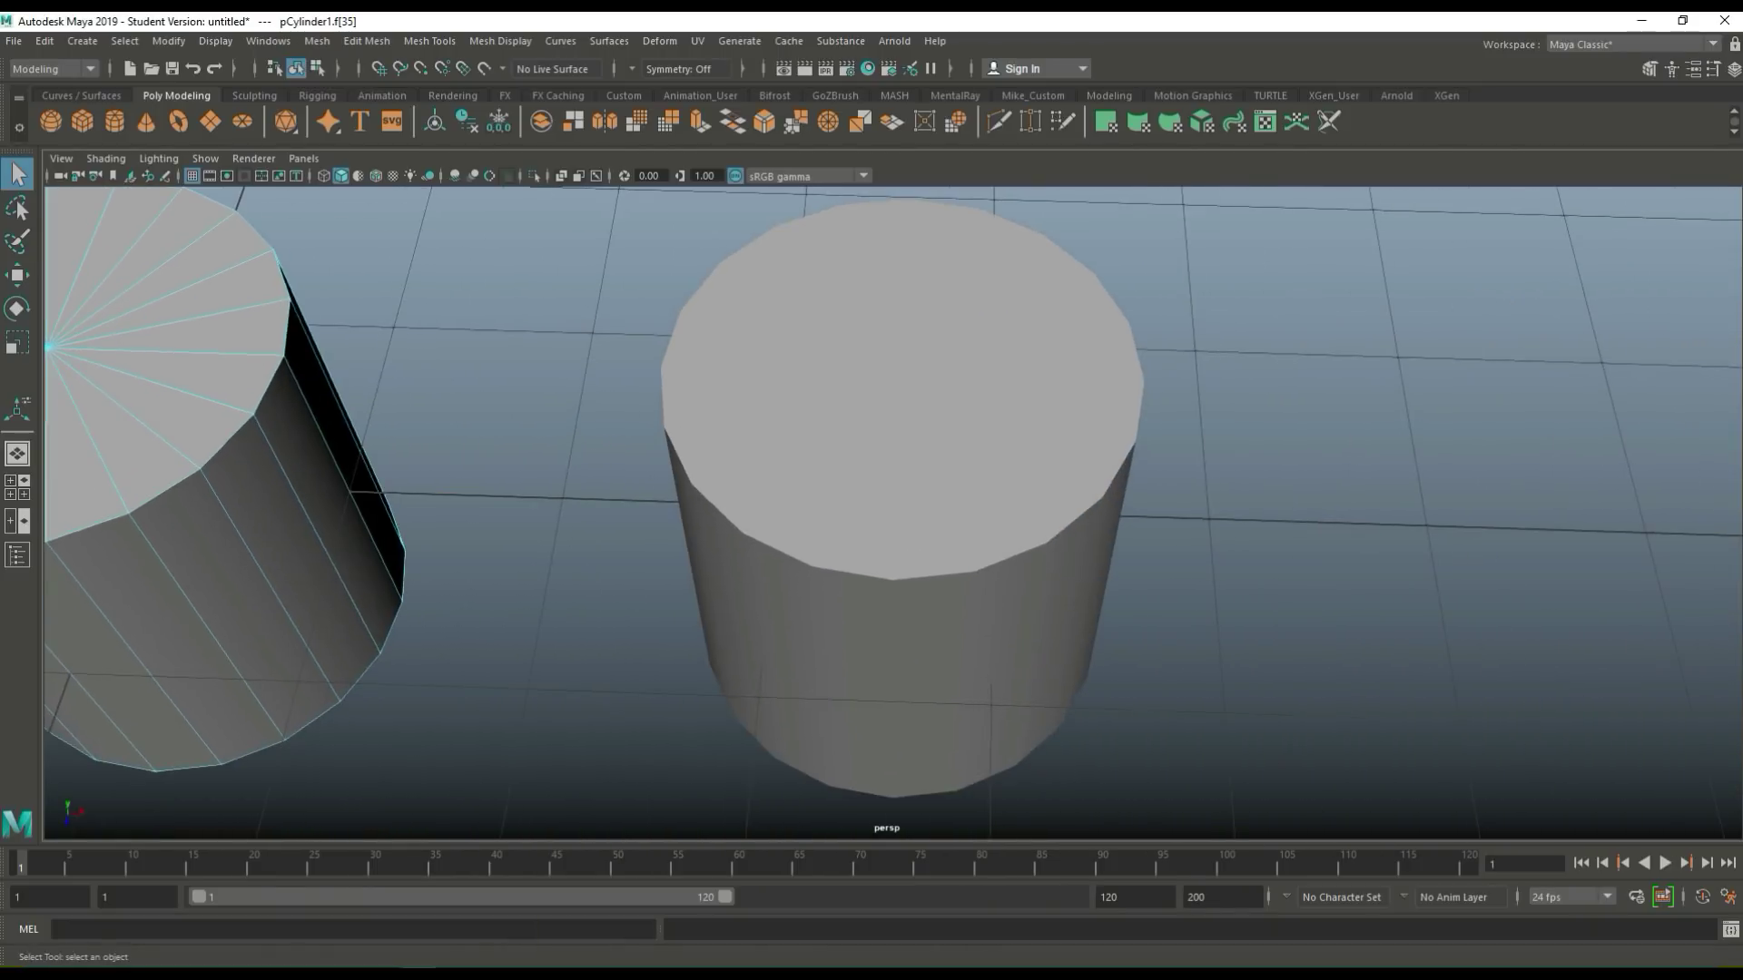
pyautogui.click(898, 613)
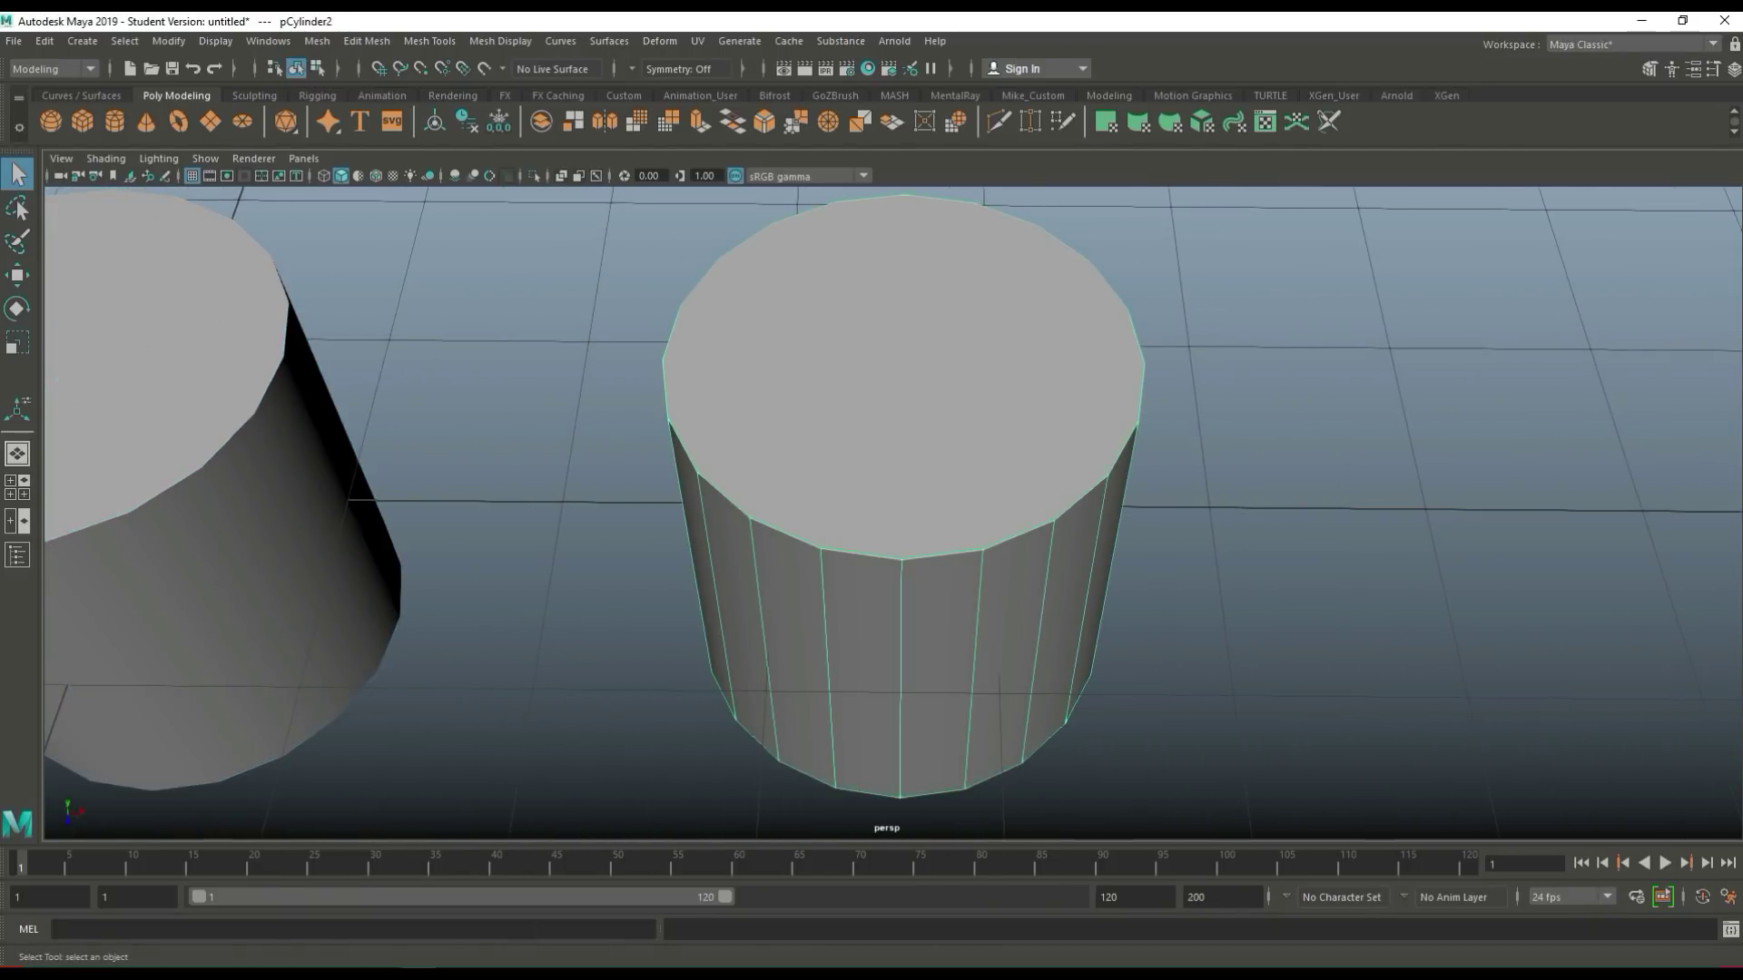
pyautogui.click(17, 488)
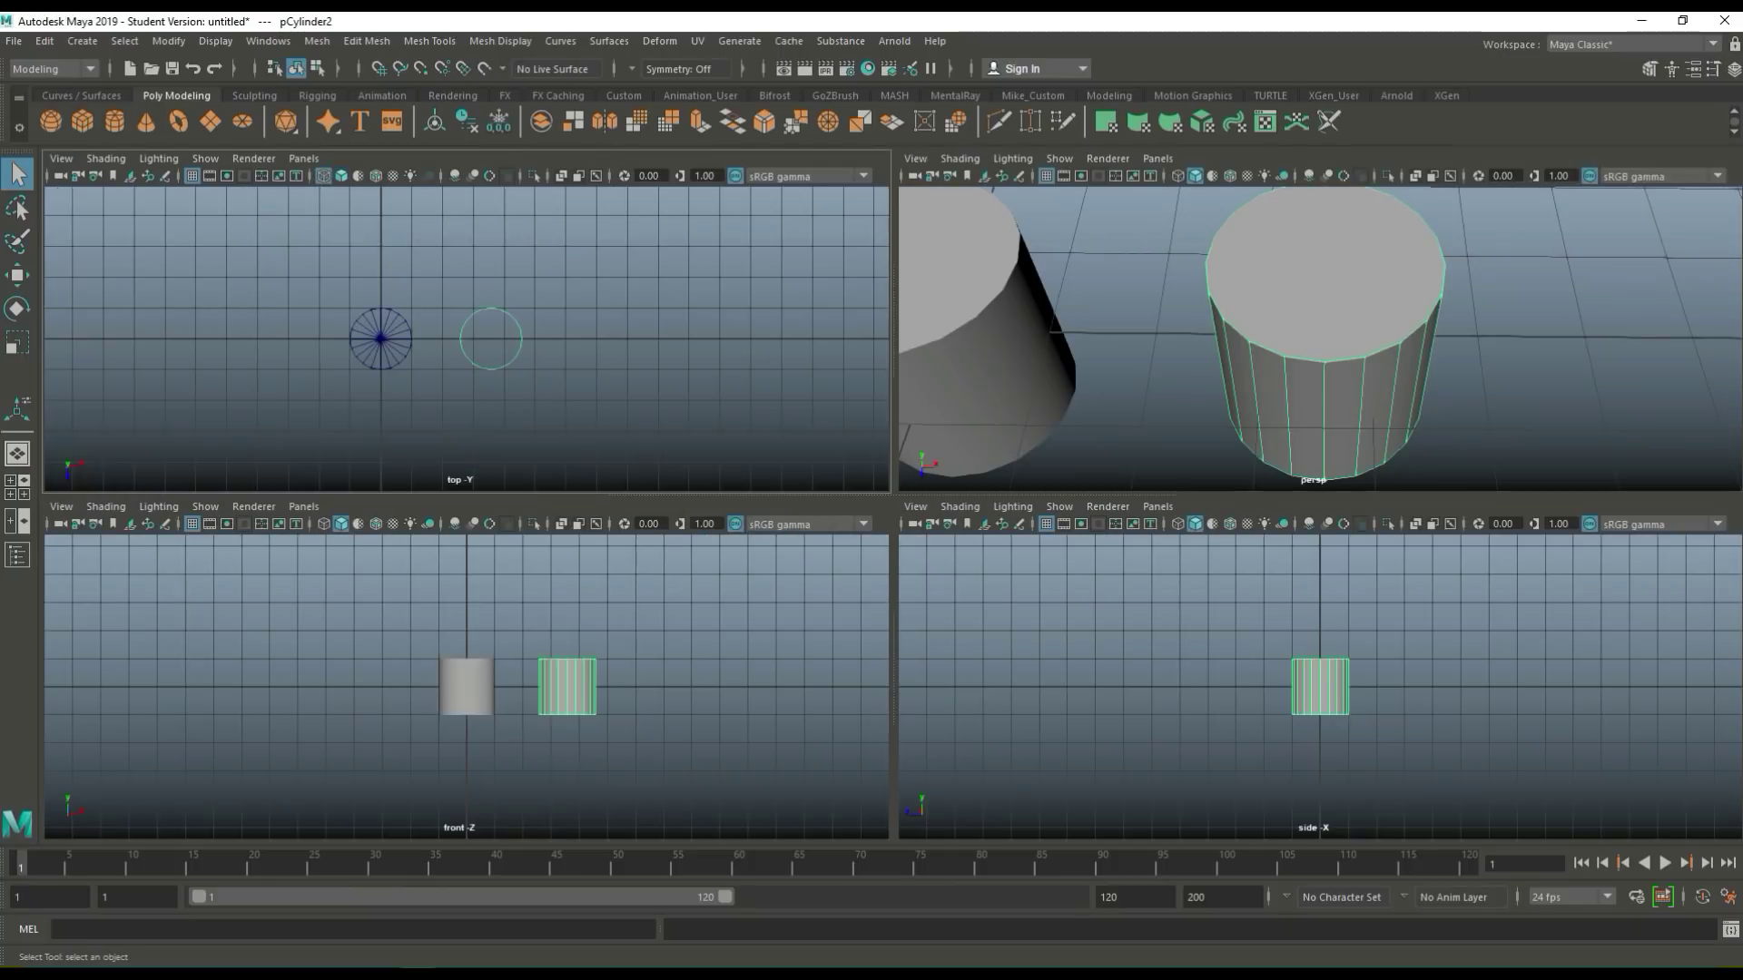
pyautogui.press('space')
pyautogui.scroll(2, 894, 513)
pyautogui.scroll(2, 893, 512)
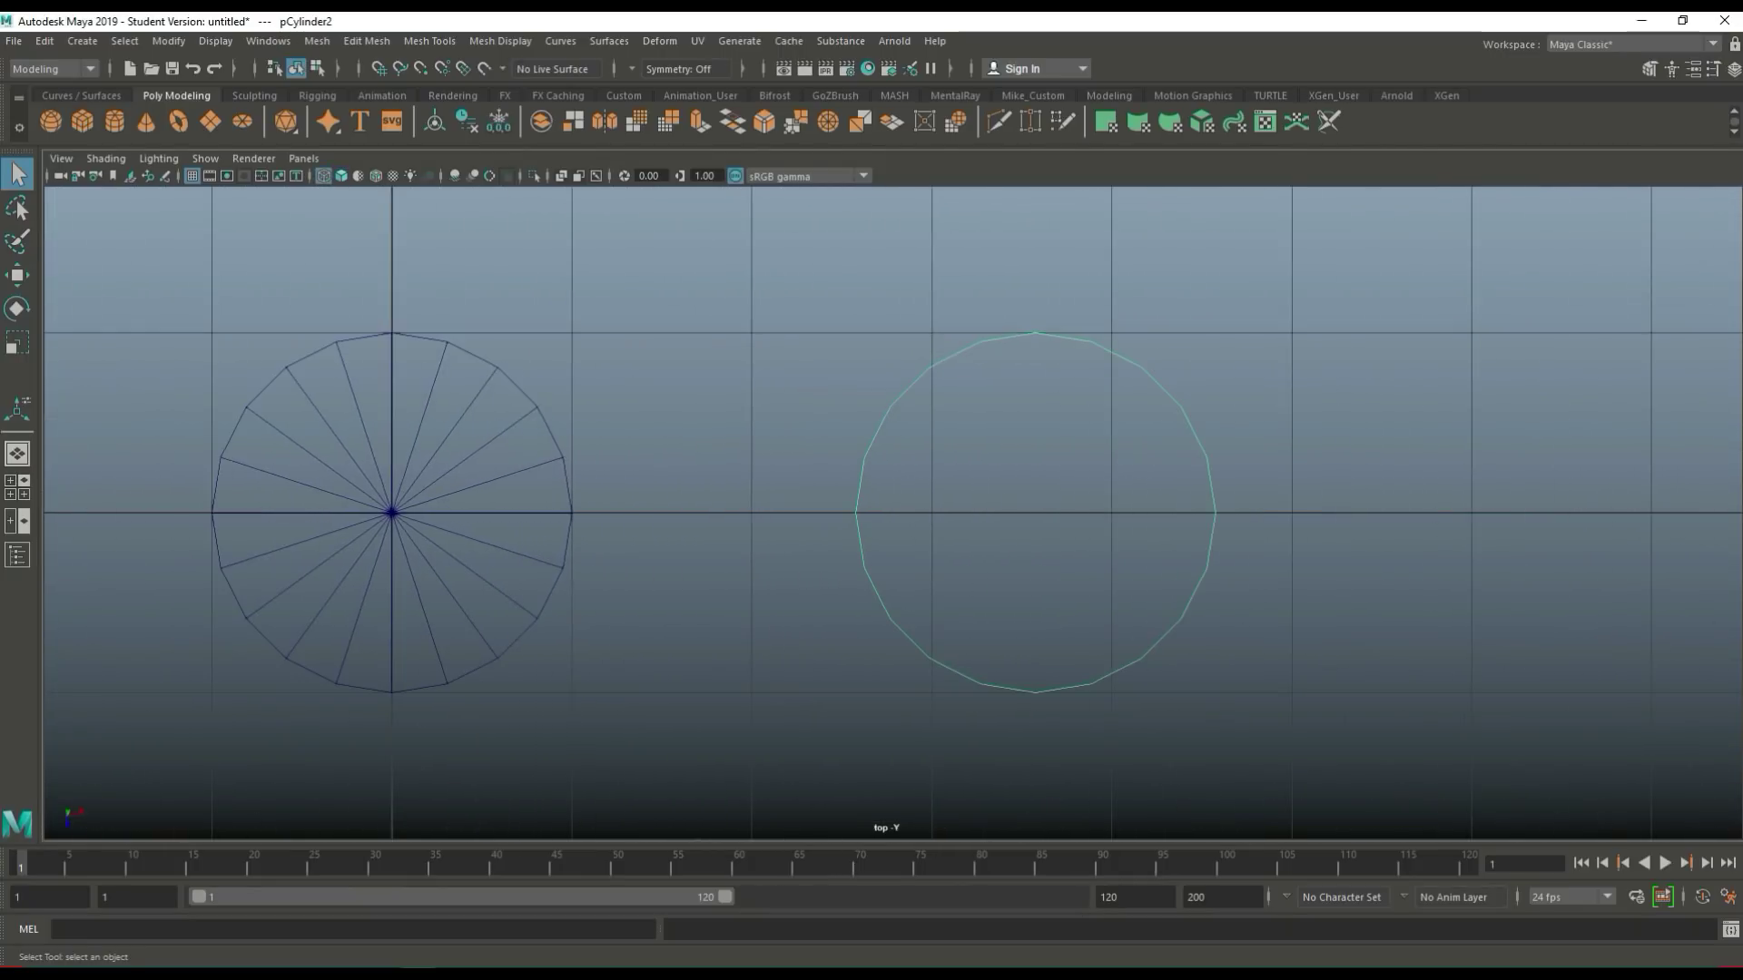
pyautogui.keyDown('alt'); pyautogui.moveTo(872, 512); pyautogui.dragTo(647, 490, button='middle'); pyautogui.keyUp('alt')
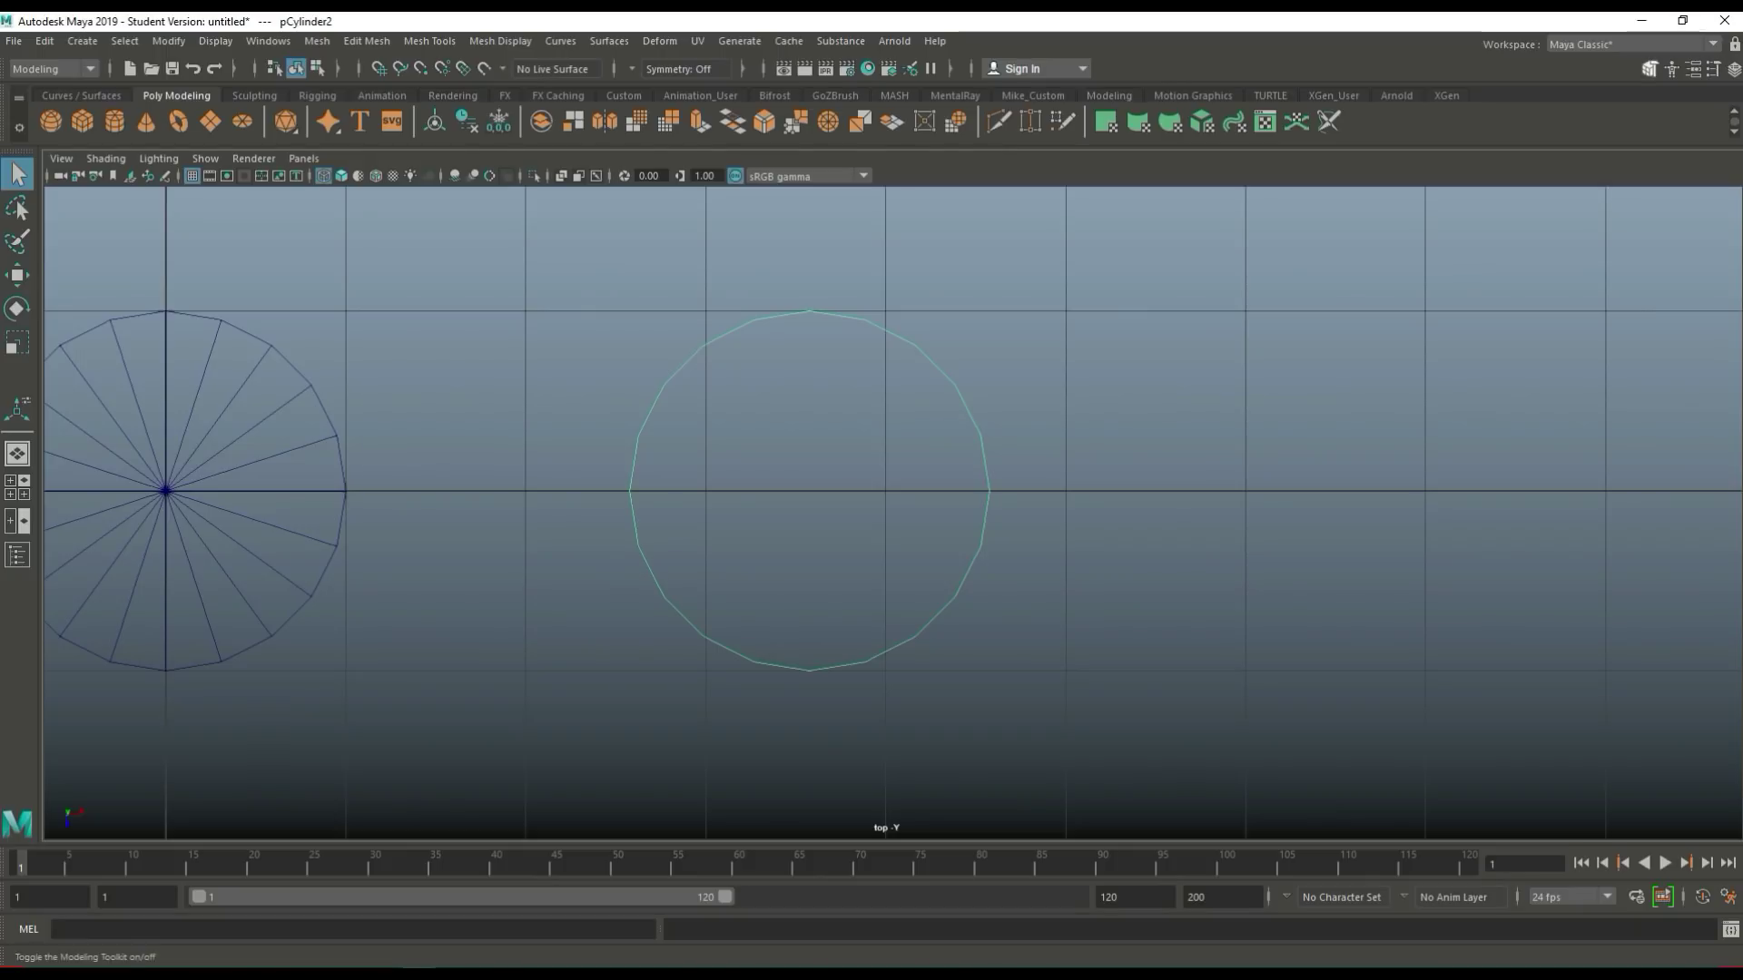
# Multi-Cut pCylinder2's cap vertically from its top vertex to its bottom vertex.
pyautogui.click(1649, 69)
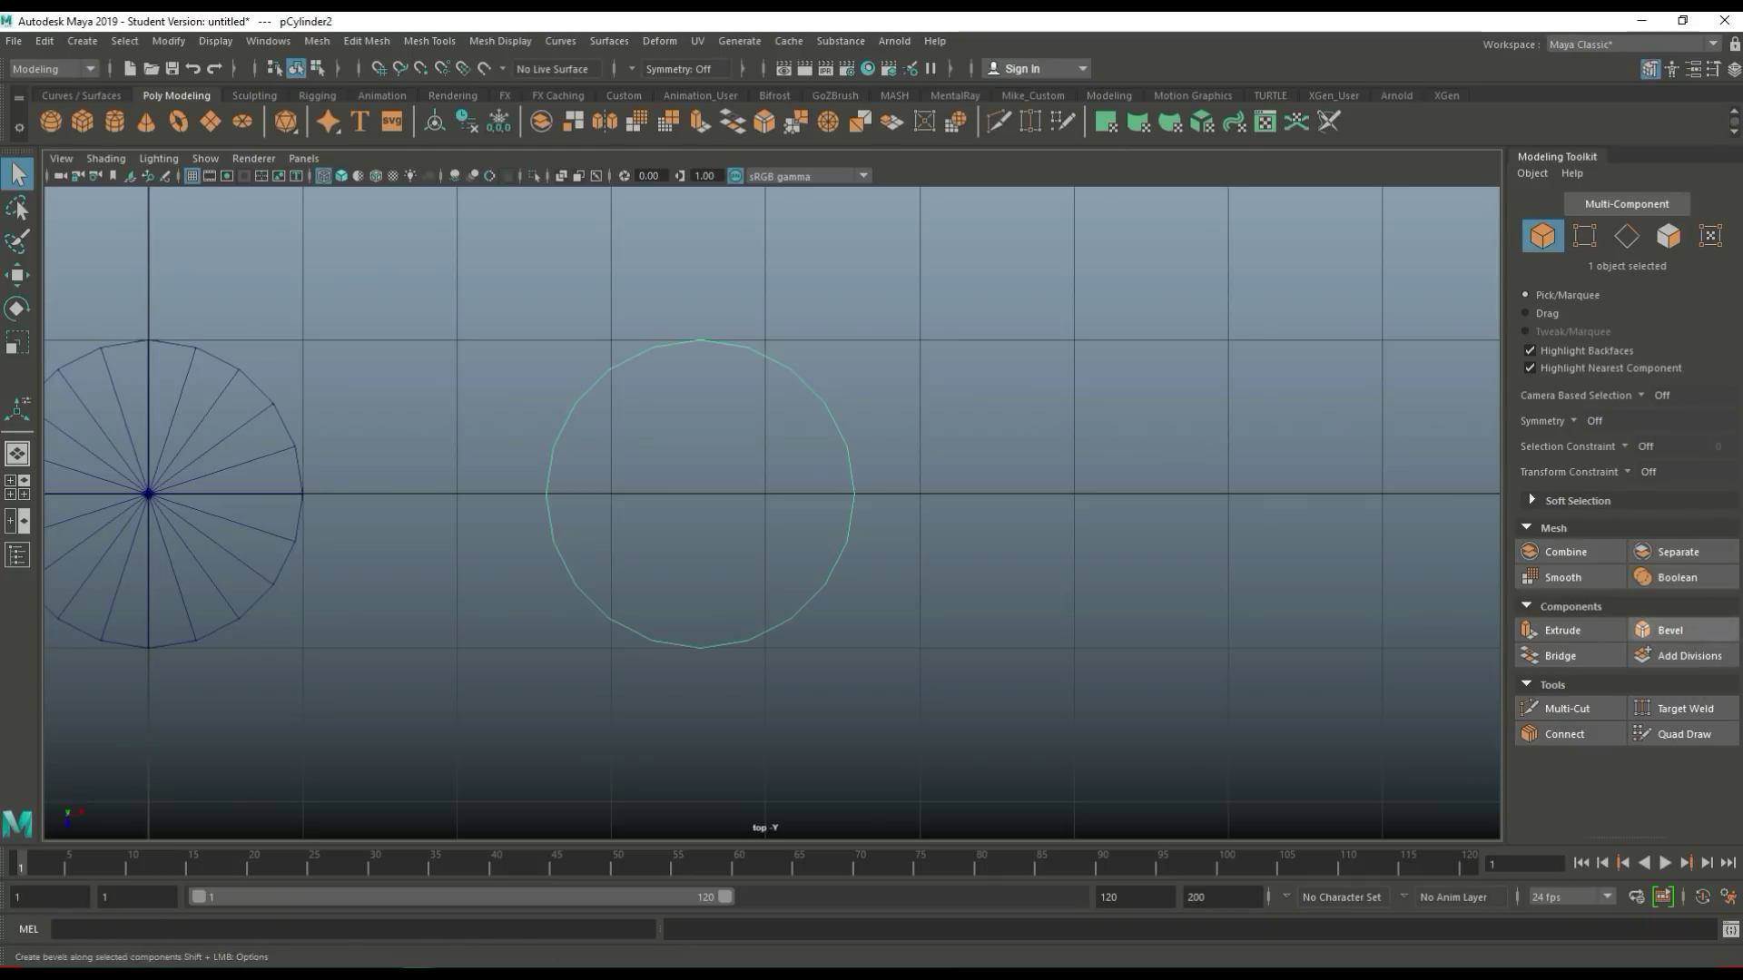
pyautogui.click(1565, 708)
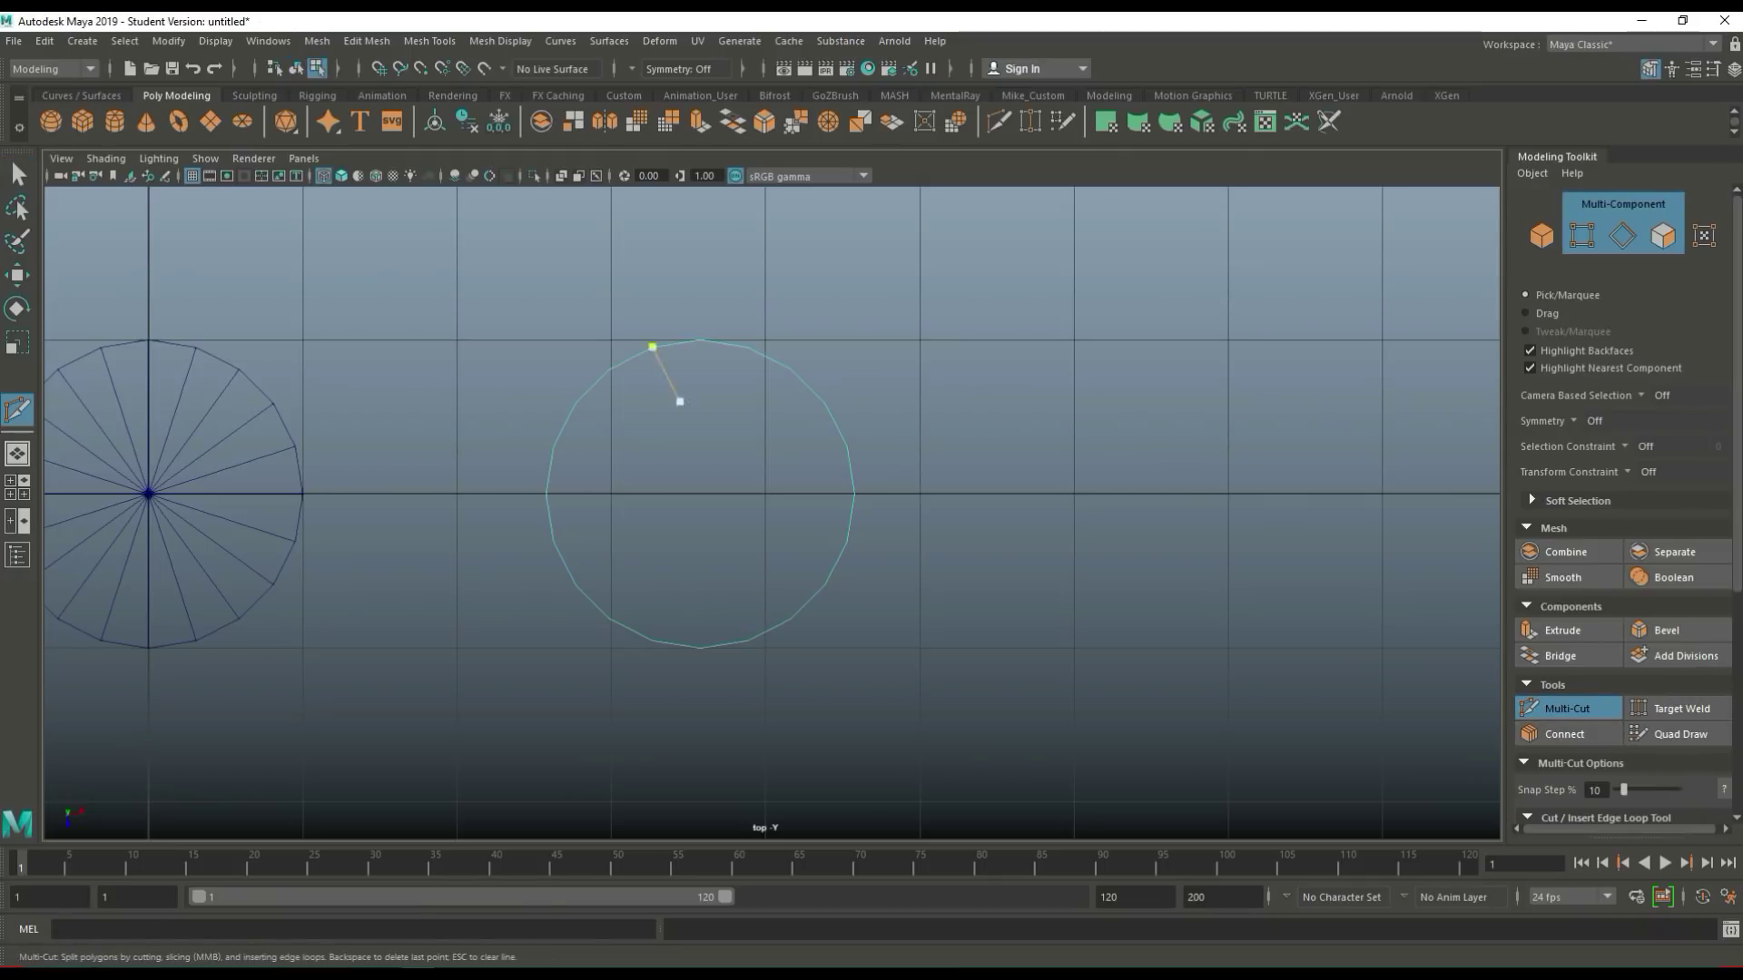
pyautogui.click(701, 339)
pyautogui.click(699, 339)
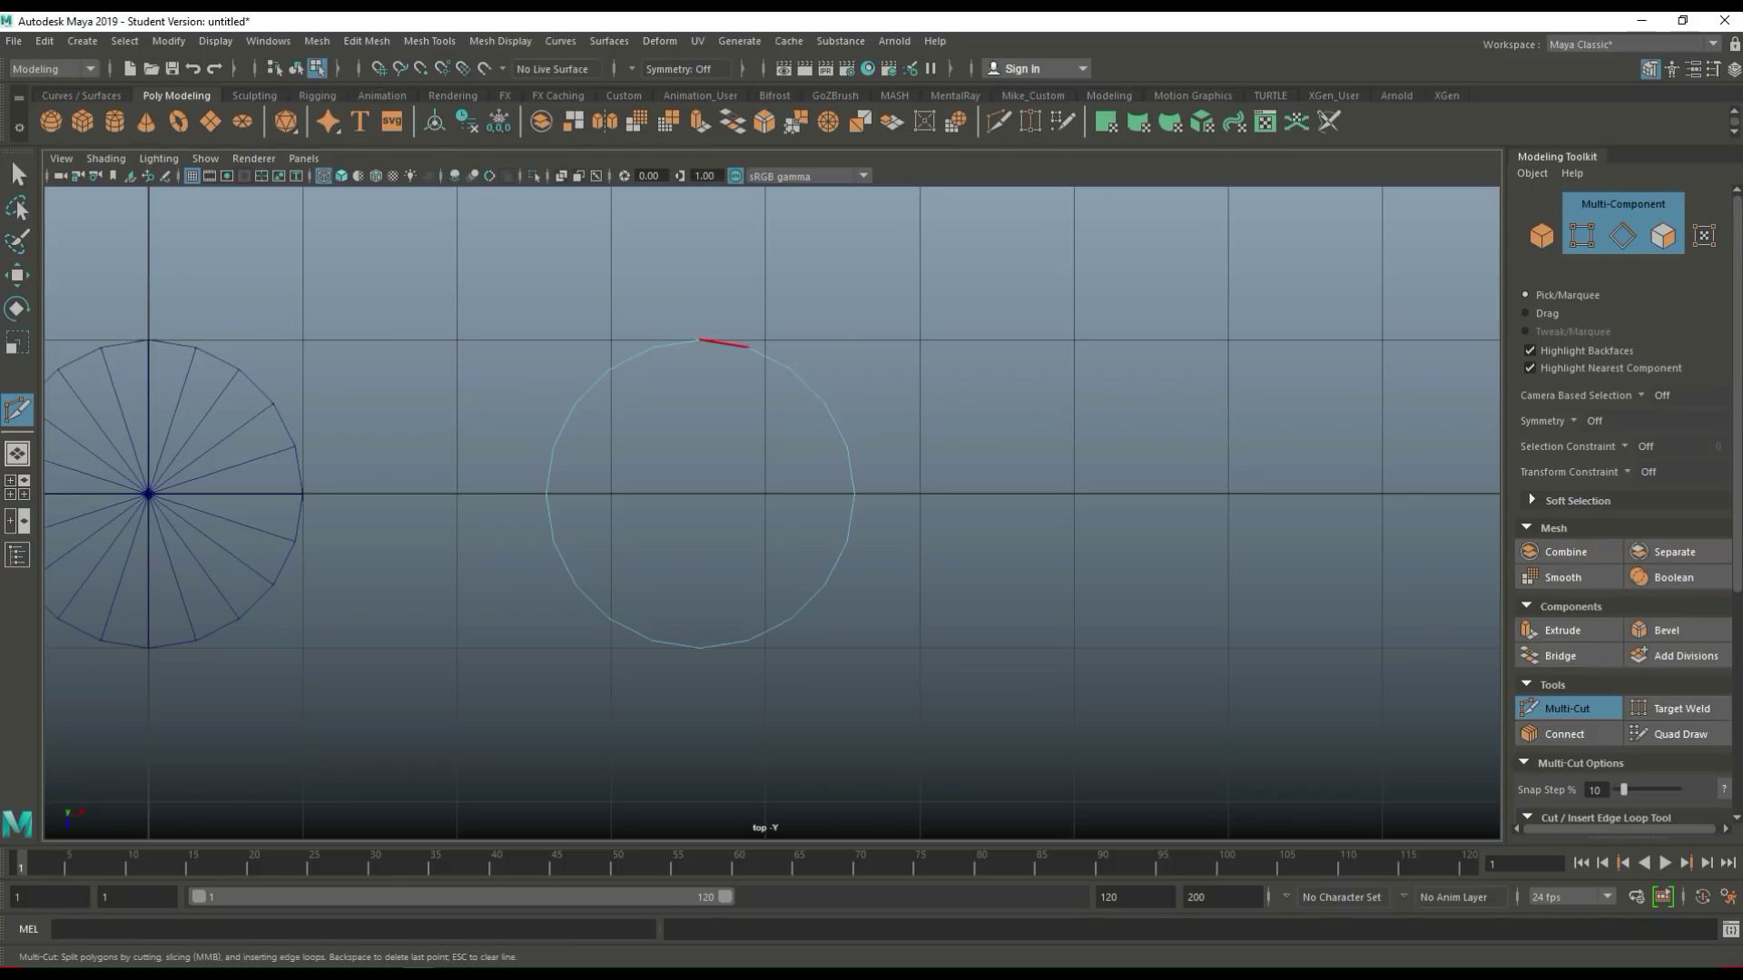
pyautogui.click(700, 648)
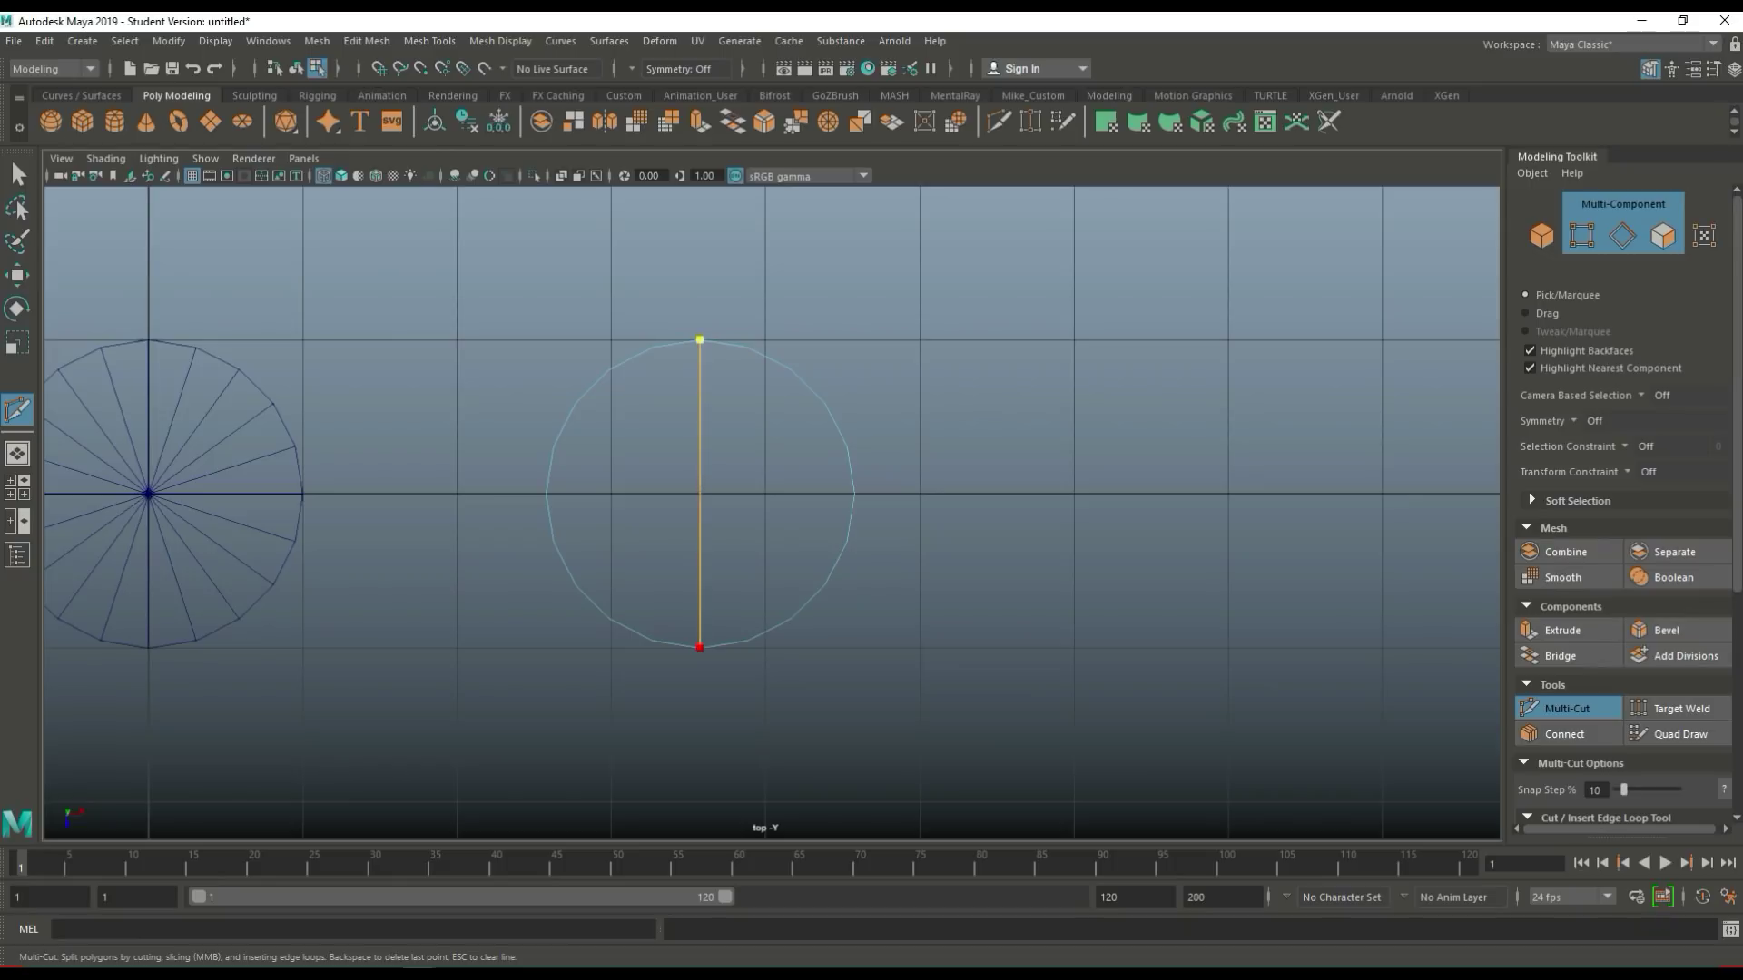
pyautogui.press('Return')
# Cut the cap horizontally from left to right vertex, discarding a stray extra cut point.
pyautogui.click(545, 493)
pyautogui.click(544, 493)
pyautogui.click(853, 493)
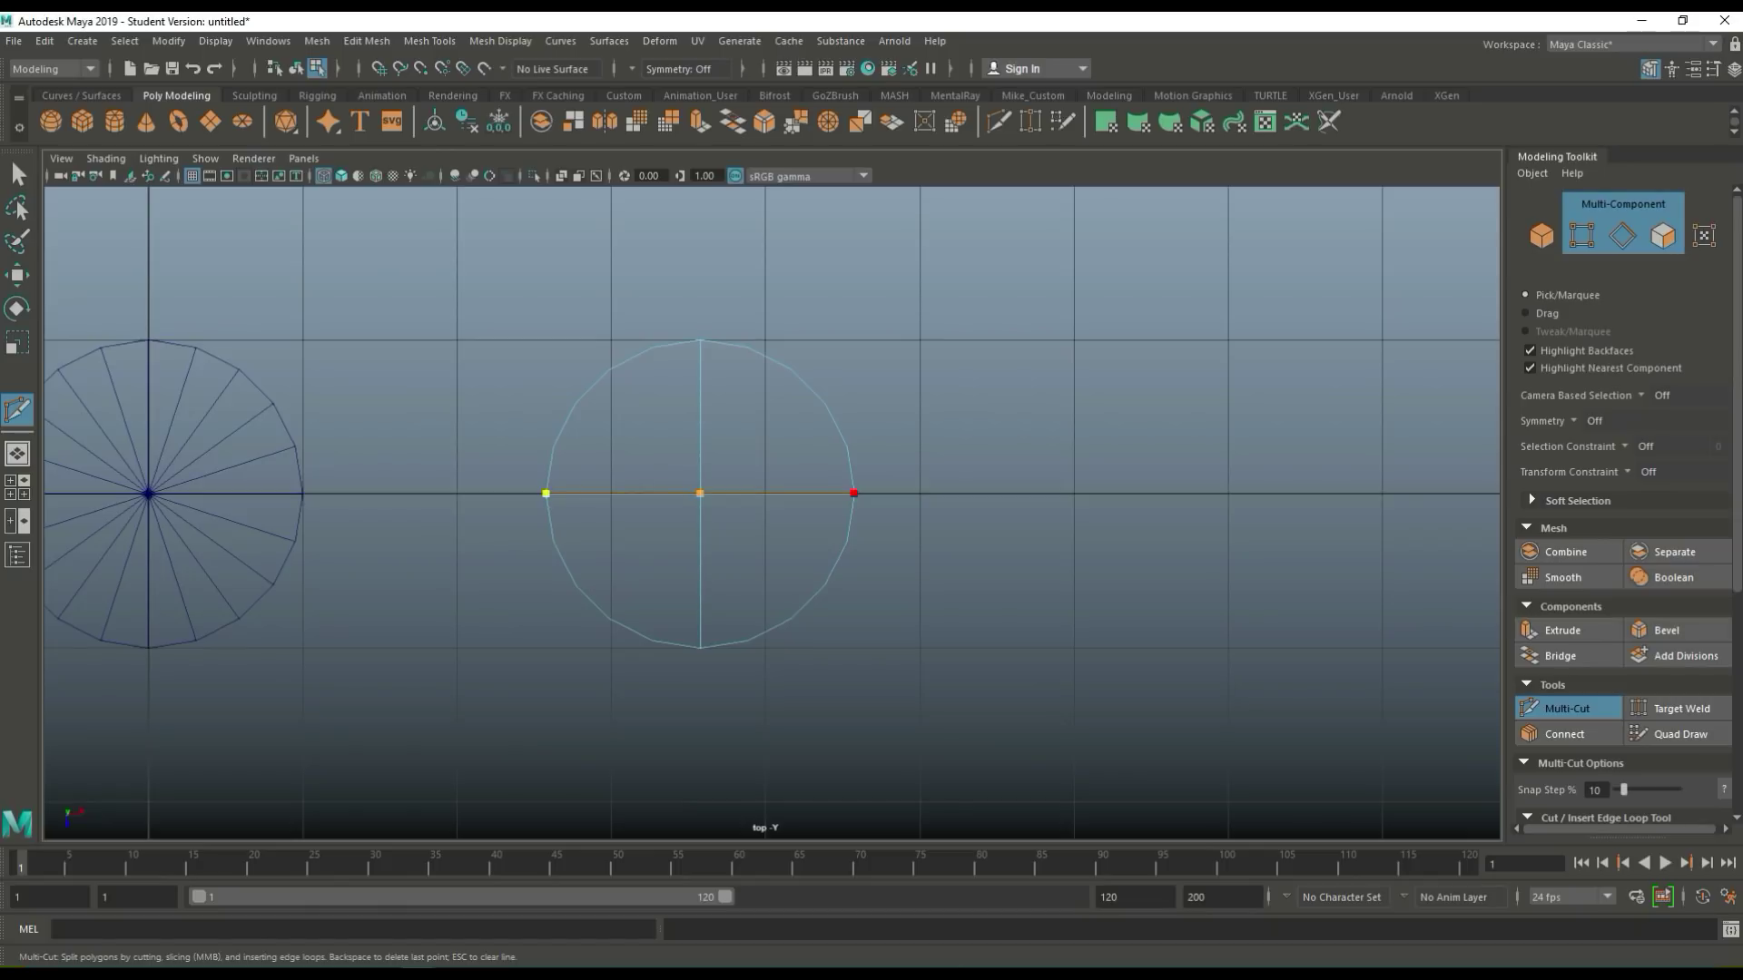
pyautogui.press('Return')
pyautogui.click(700, 648)
pyautogui.press('Return')
pyautogui.click(608, 619)
pyautogui.press('Escape')
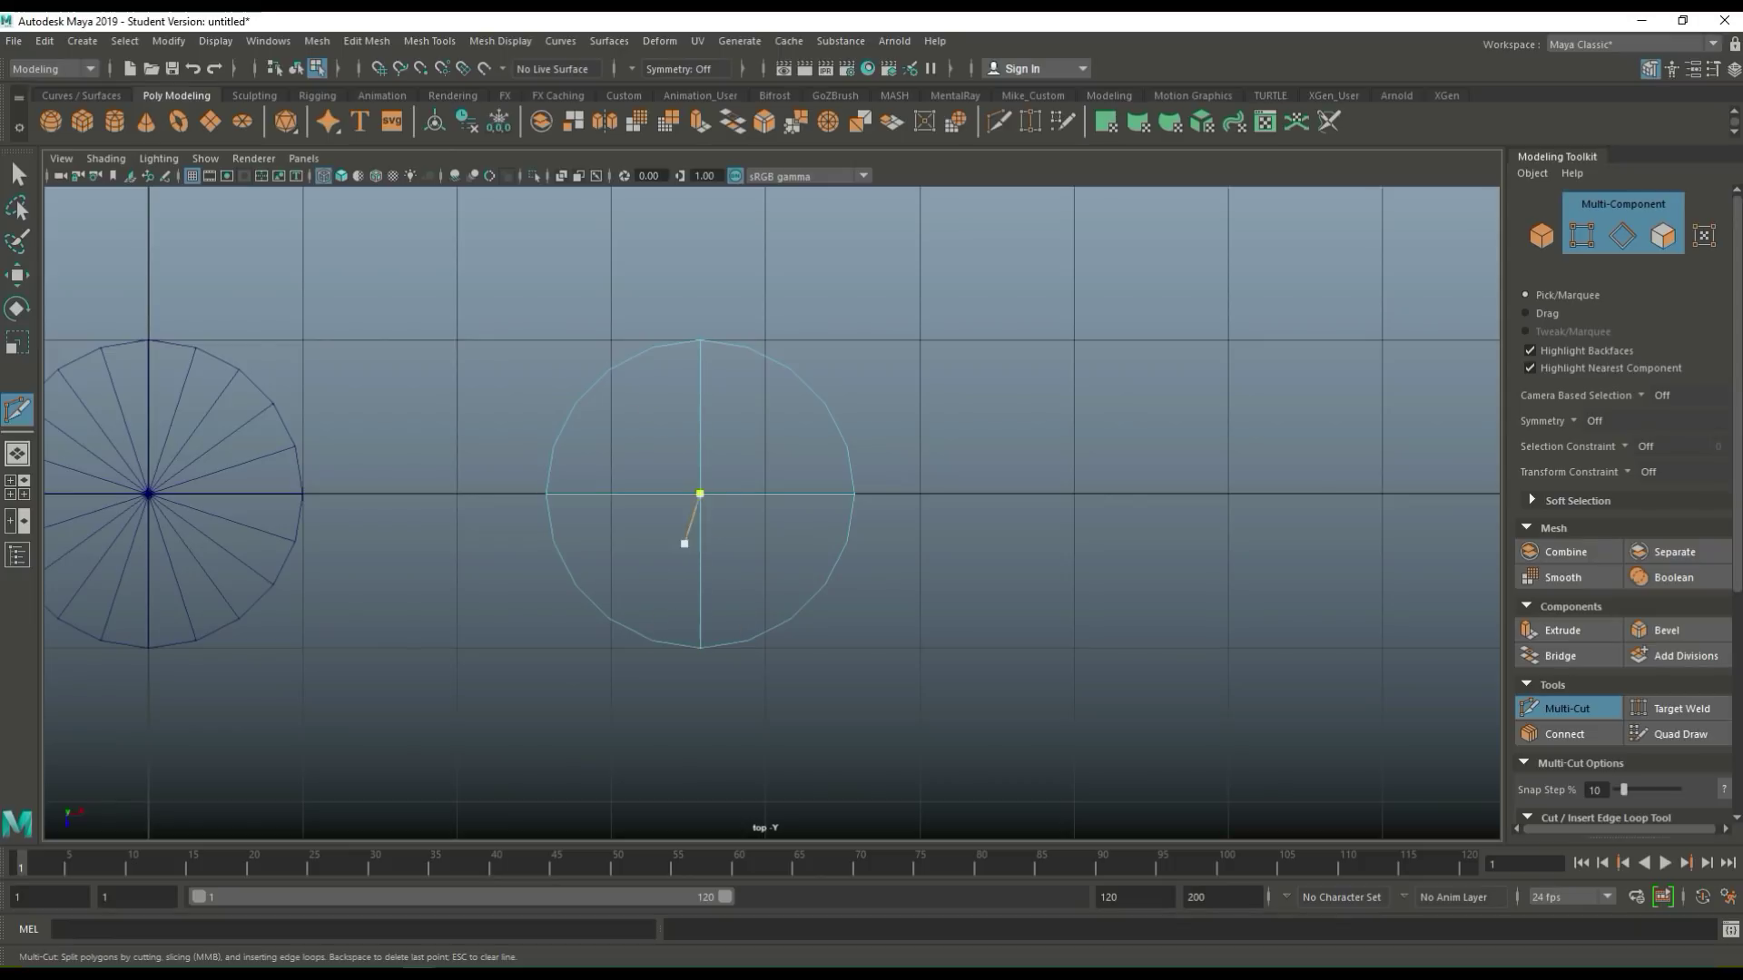
pyautogui.scroll(-5, 771, 513)
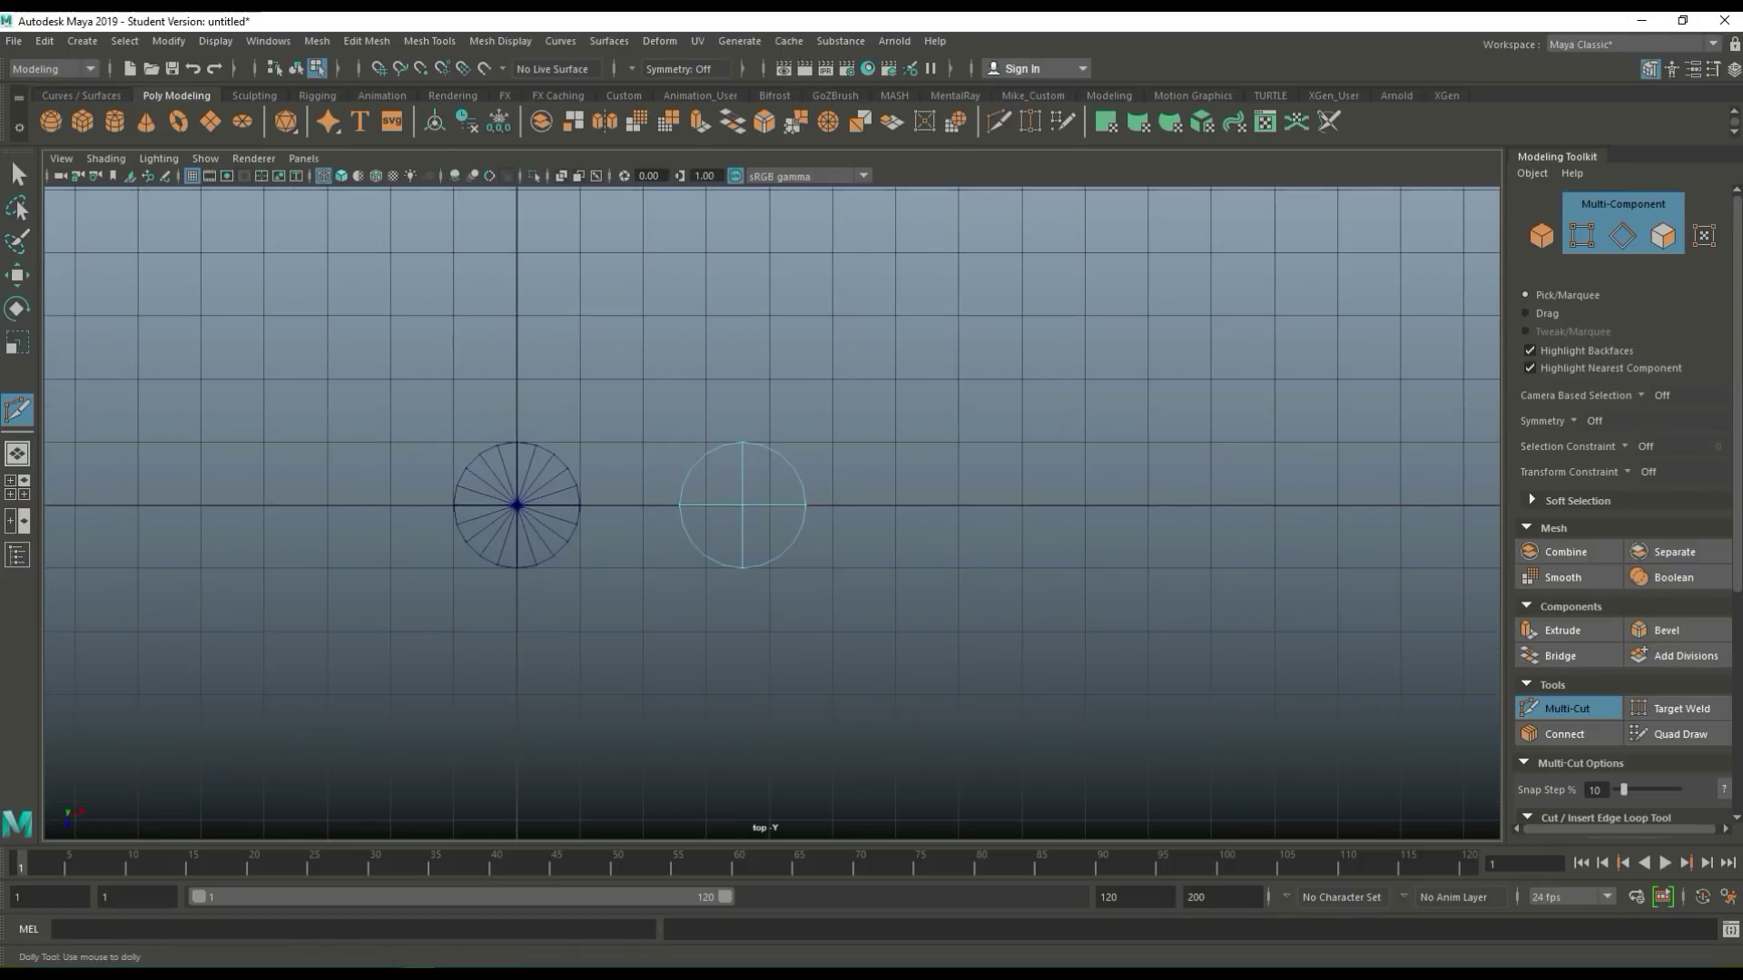